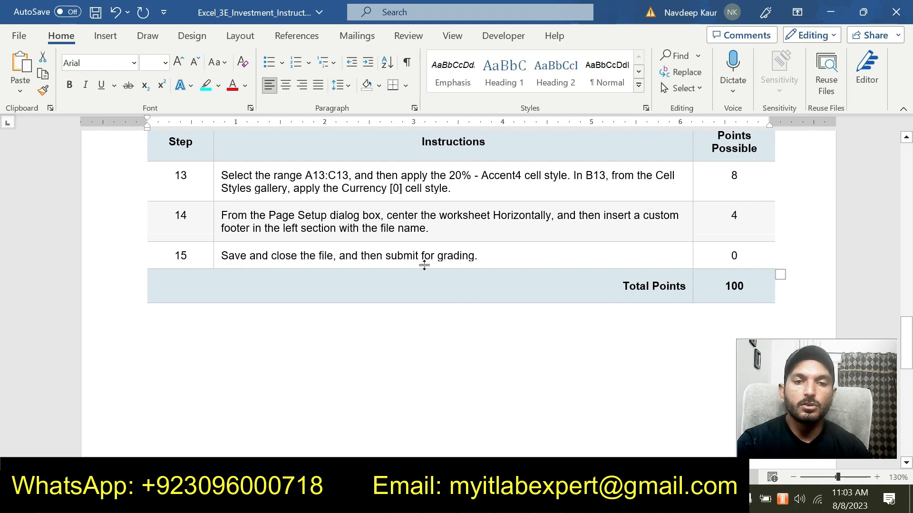
Review the project description and the table of steps 1 to 15 in the Excel_3E_Investment instructions.
{"action": "scroll", "coordinate": [456, 285], "scroll_direction": "up", "scroll_amount": 8}
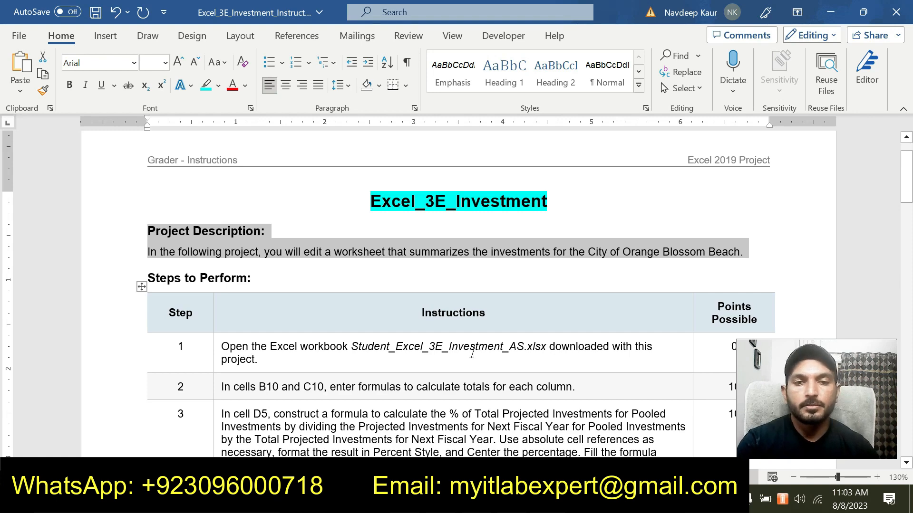
{"action": "scroll", "coordinate": [458, 294], "scroll_direction": "down", "scroll_amount": 20}
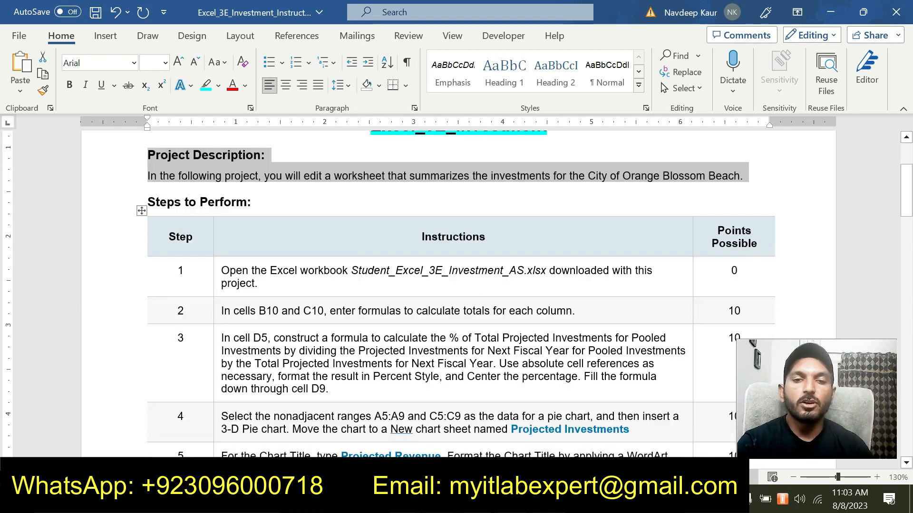
{"action": "scroll", "coordinate": [475, 384], "scroll_direction": "down", "scroll_amount": 8}
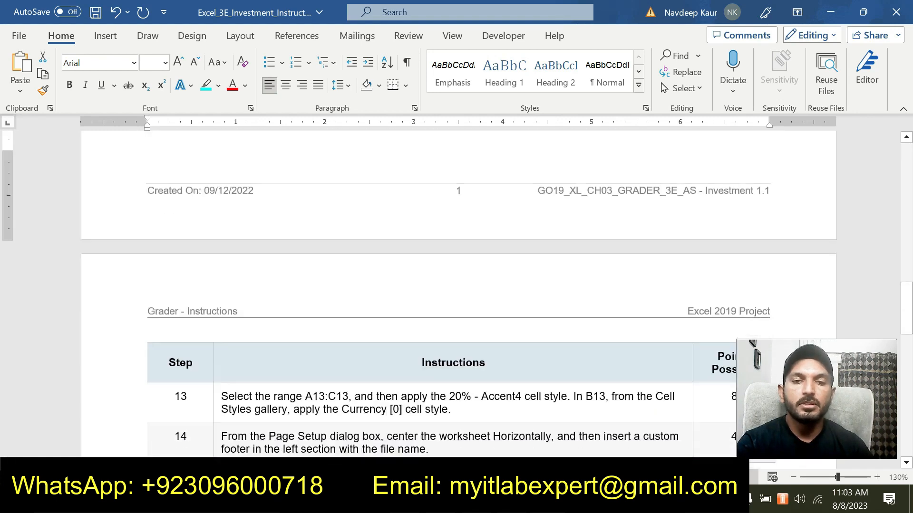
{"action": "scroll", "coordinate": [475, 384], "scroll_direction": "up", "scroll_amount": 3}
{"action": "scroll", "coordinate": [475, 384], "scroll_direction": "up", "scroll_amount": 5}
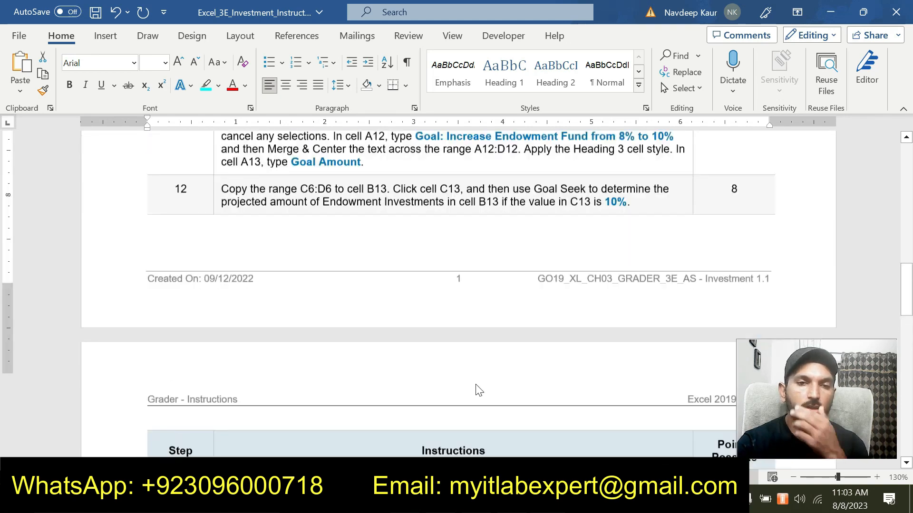
{"action": "scroll", "coordinate": [478, 390], "scroll_direction": "up", "scroll_amount": 4}
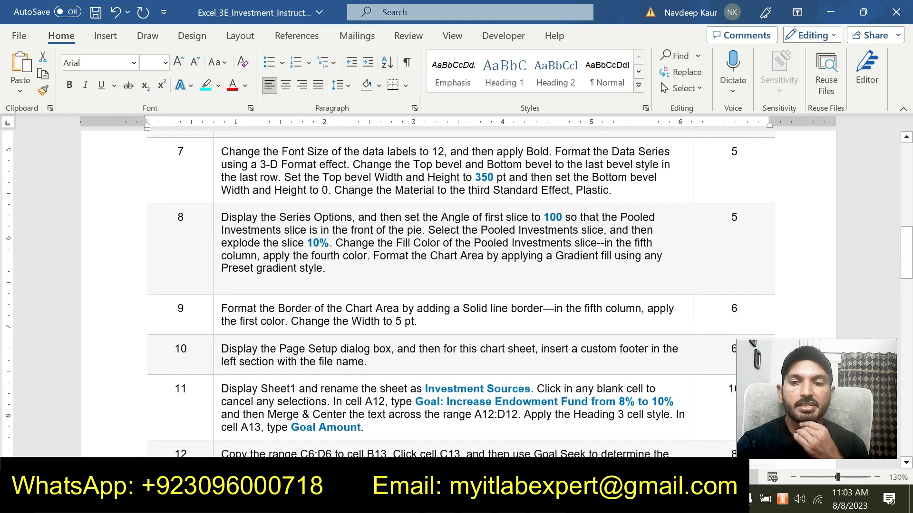
{"action": "scroll", "coordinate": [408, 378], "scroll_direction": "up", "scroll_amount": 3}
{"action": "scroll", "coordinate": [475, 295], "scroll_direction": "up", "scroll_amount": 6}
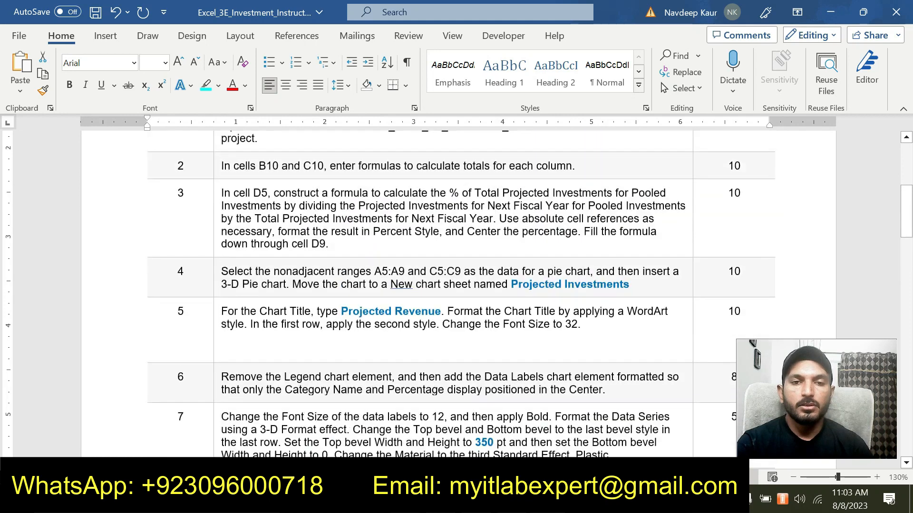
{"action": "scroll", "coordinate": [456, 295], "scroll_direction": "up", "scroll_amount": 6}
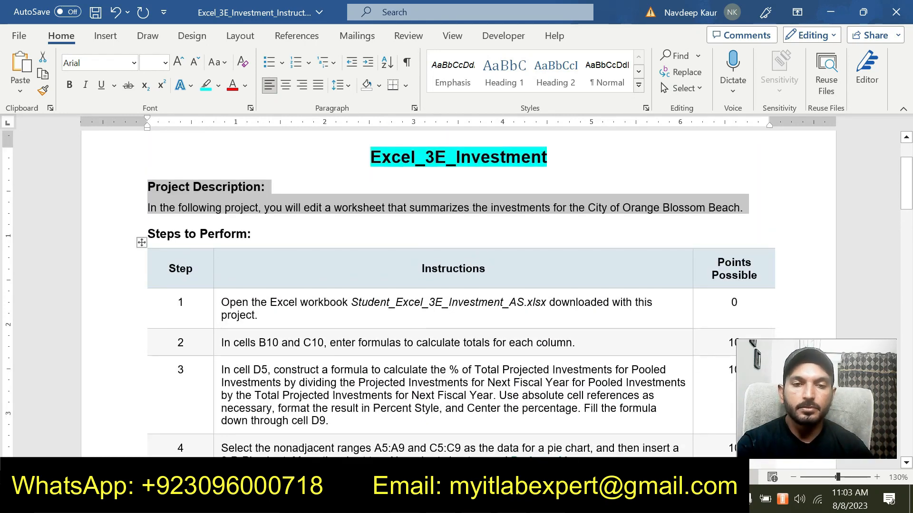
Highlight the step 1 instruction in turquoise and switch to the Excel_3E_Investment_AS workbook in Excel.
{"action": "triple_click", "coordinate": [287, 311]}
{"action": "left_click", "coordinate": [276, 285]}
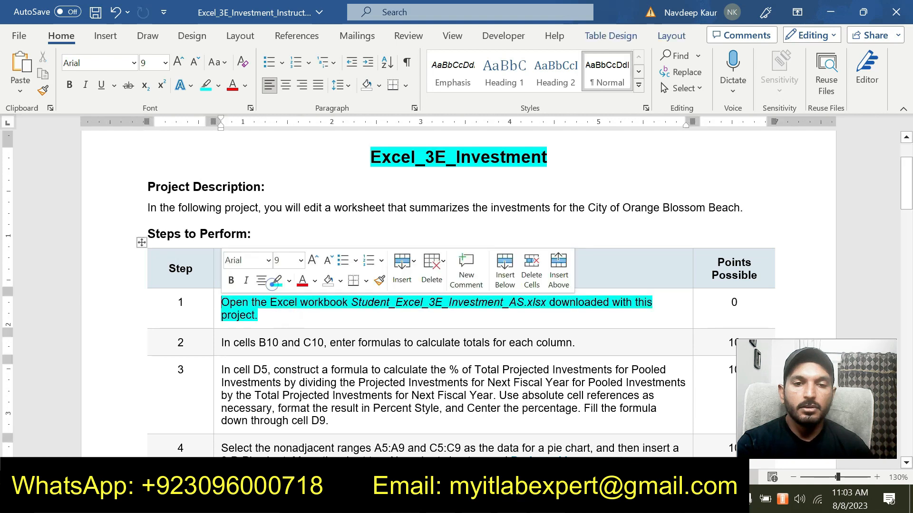
{"action": "left_click", "coordinate": [273, 314]}
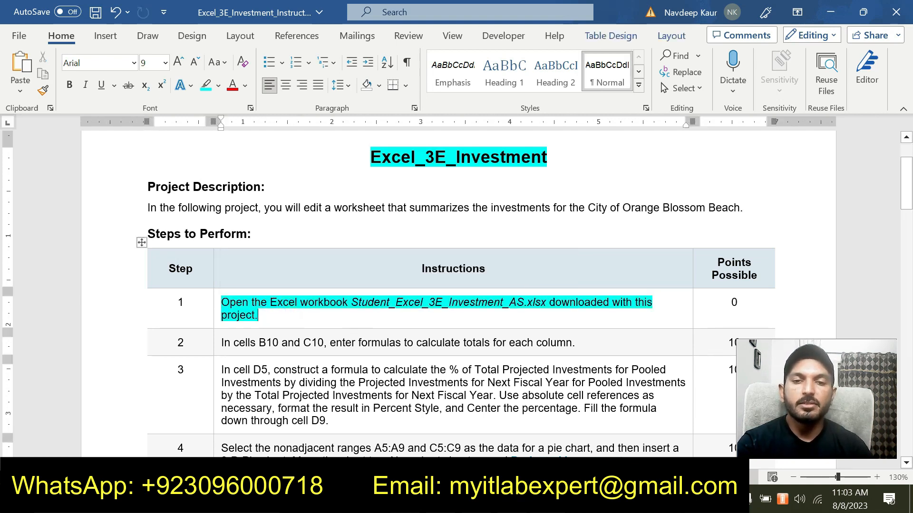
{"action": "key", "text": "alt+Tab"}
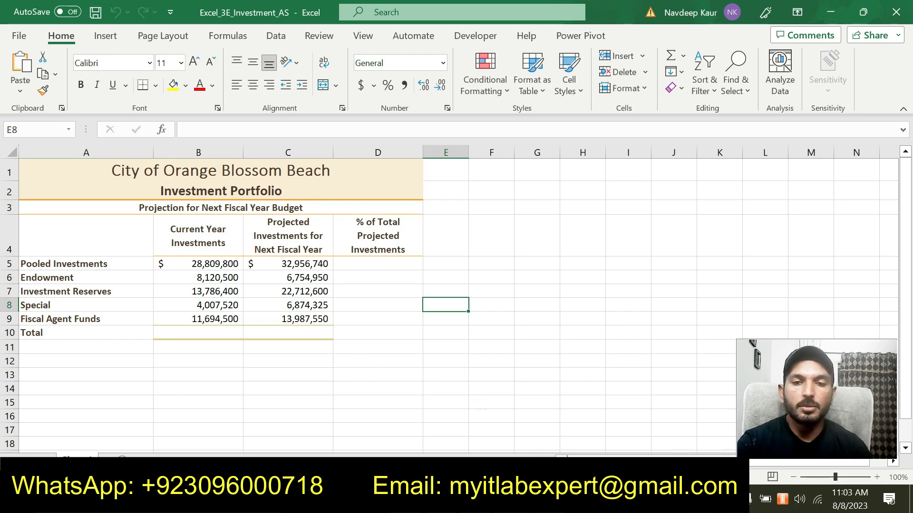
Switch back to the Word instructions, remove the step 1 highlight and highlight the step 2 instruction in turquoise.
{"action": "key", "text": "alt+Tab"}
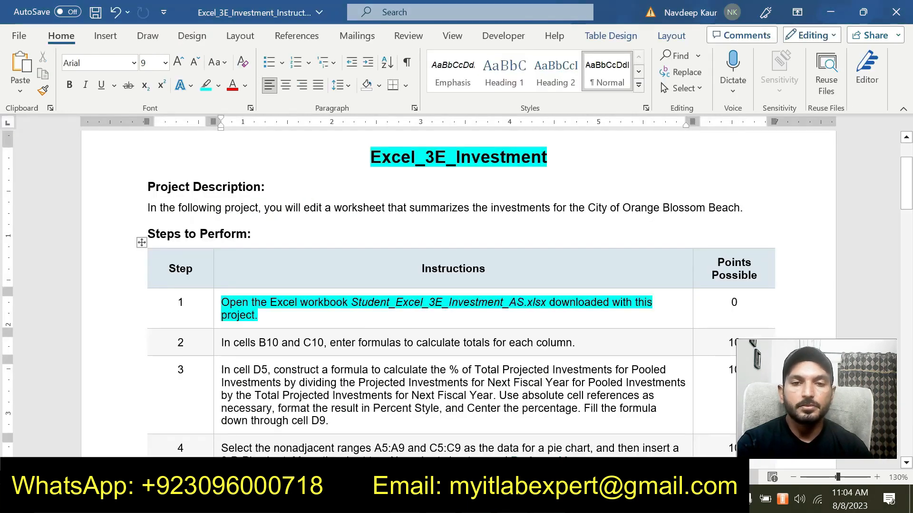
{"action": "triple_click", "coordinate": [286, 312]}
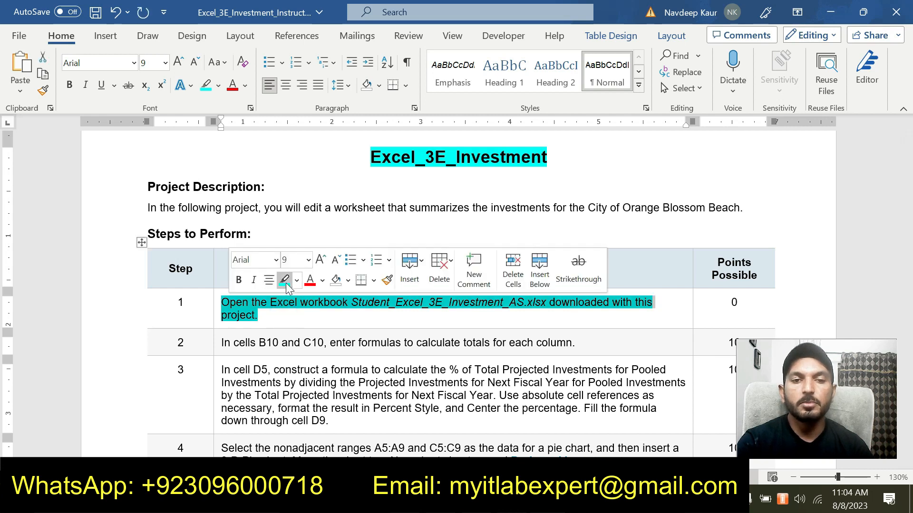
{"action": "left_click", "coordinate": [285, 281]}
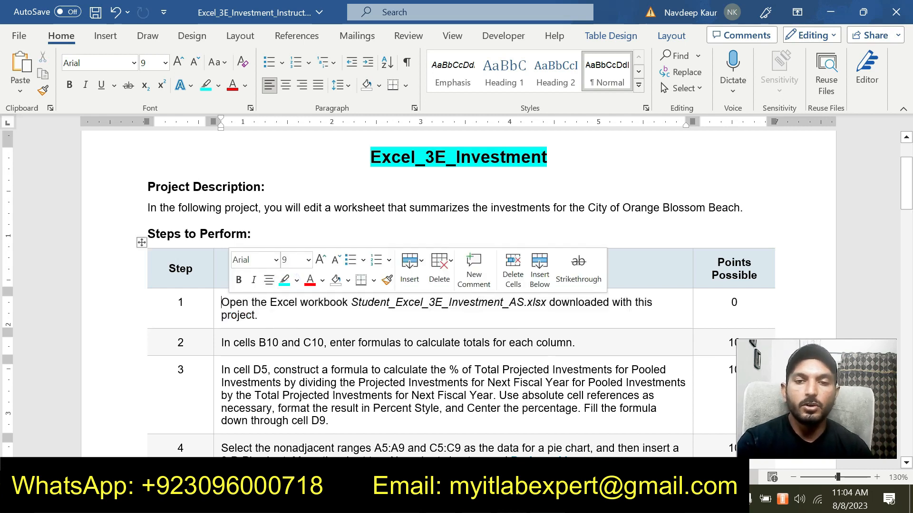
{"action": "left_click_drag", "start_coordinate": [575, 343], "coordinate": [221, 343]}
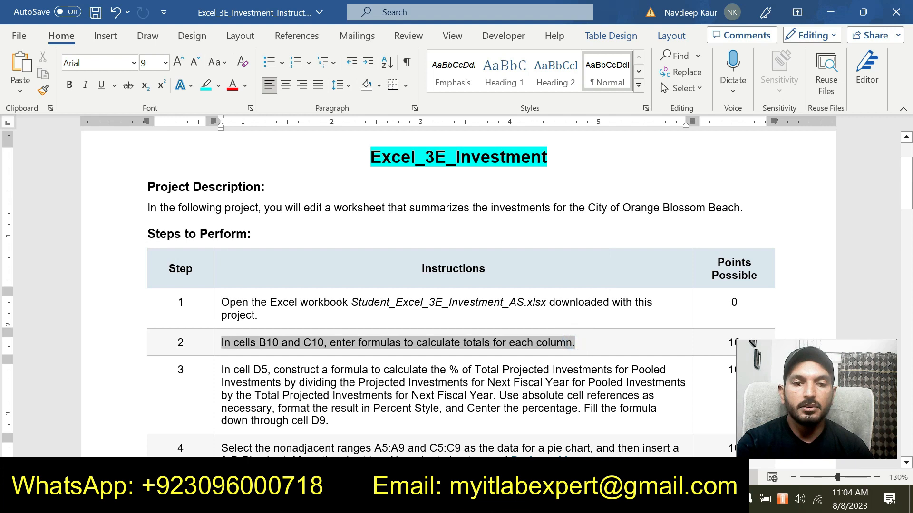
{"action": "left_click", "coordinate": [283, 308]}
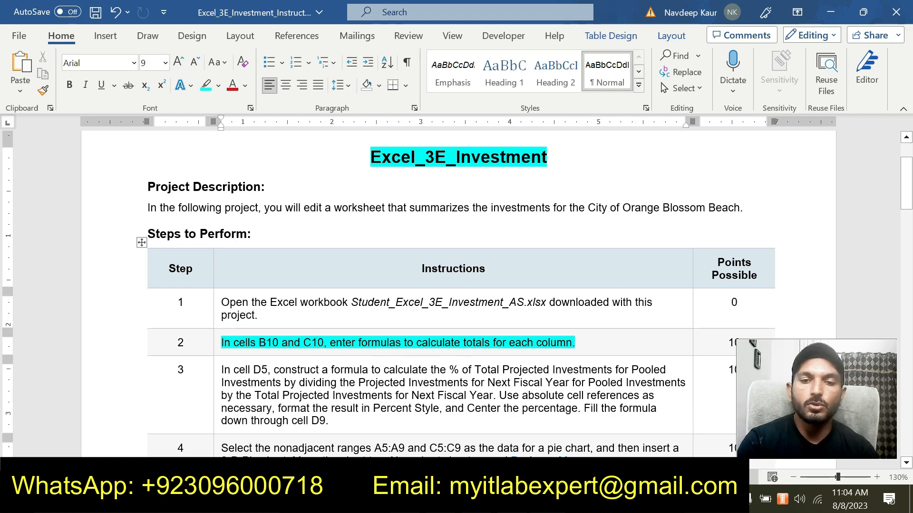
Switch to the Excel workbook and examine total cells B10 and C10 and the investment ranges B5:B9 and C5:C9.
{"action": "left_click", "coordinate": [352, 499]}
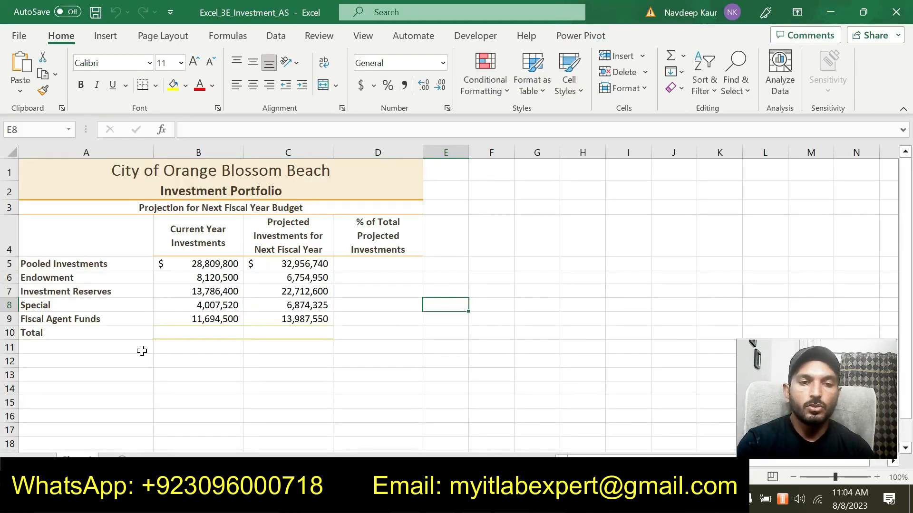
{"action": "left_click", "coordinate": [181, 346]}
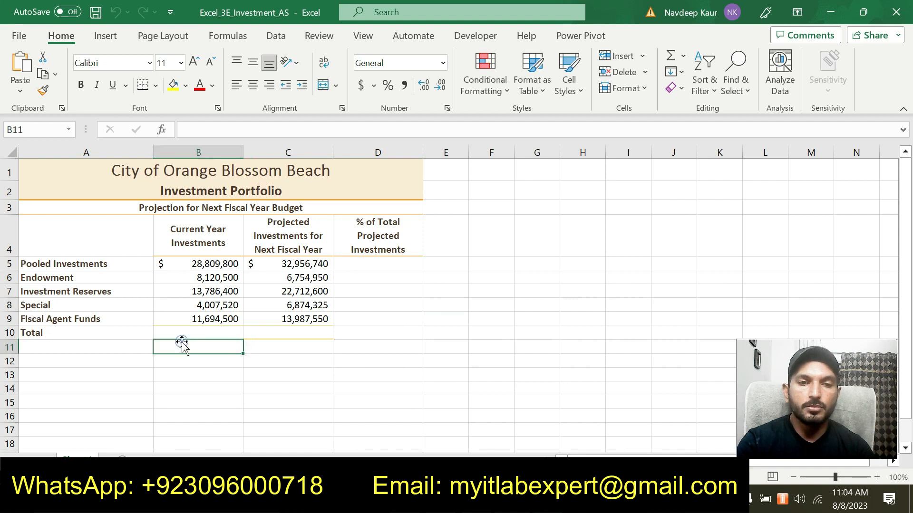
{"action": "left_click", "coordinate": [209, 332]}
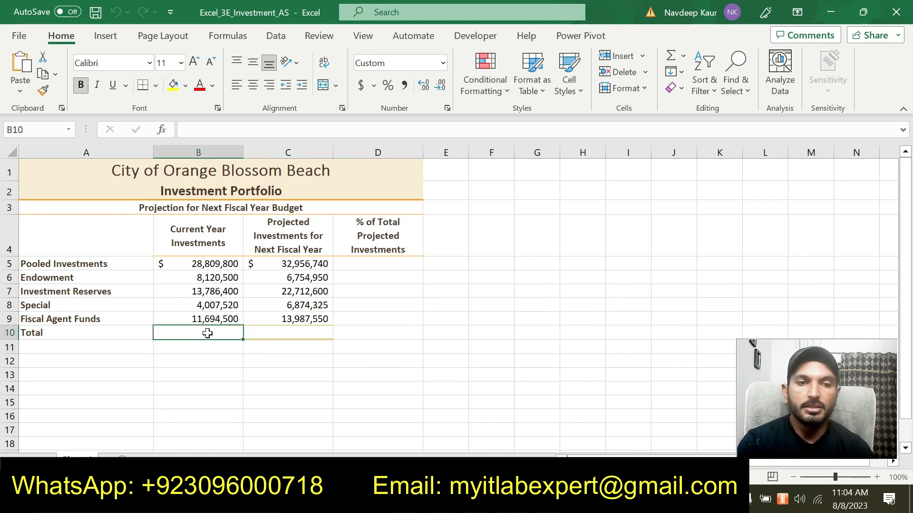
{"action": "left_click", "coordinate": [279, 338]}
{"action": "left_click_drag", "start_coordinate": [224, 261], "coordinate": [220, 317]}
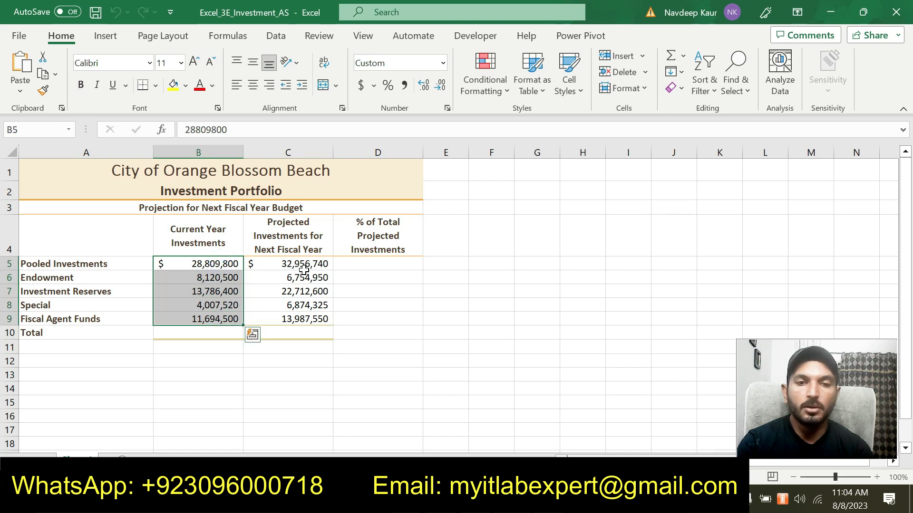
{"action": "left_click_drag", "start_coordinate": [304, 263], "coordinate": [304, 317]}
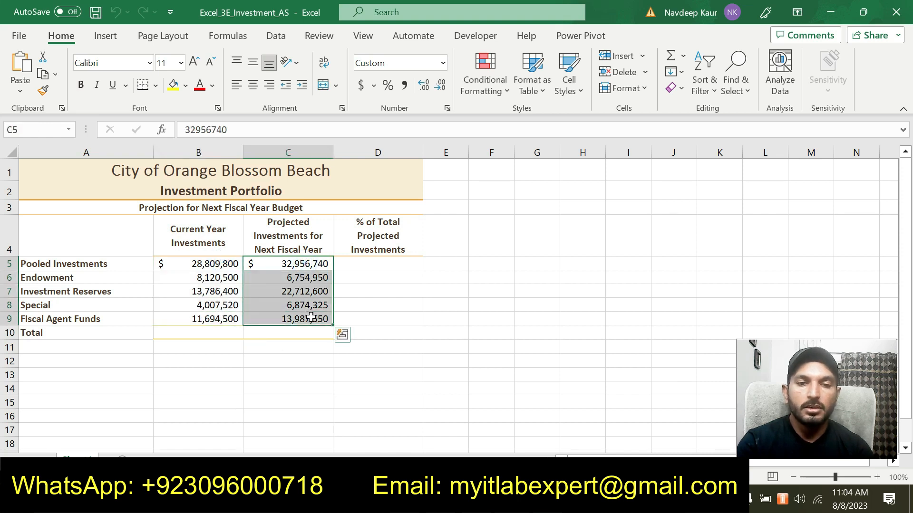
Total the Current Year Investments in cell B10 with the formula =SUM(B5:B9).
{"action": "left_click", "coordinate": [209, 332]}
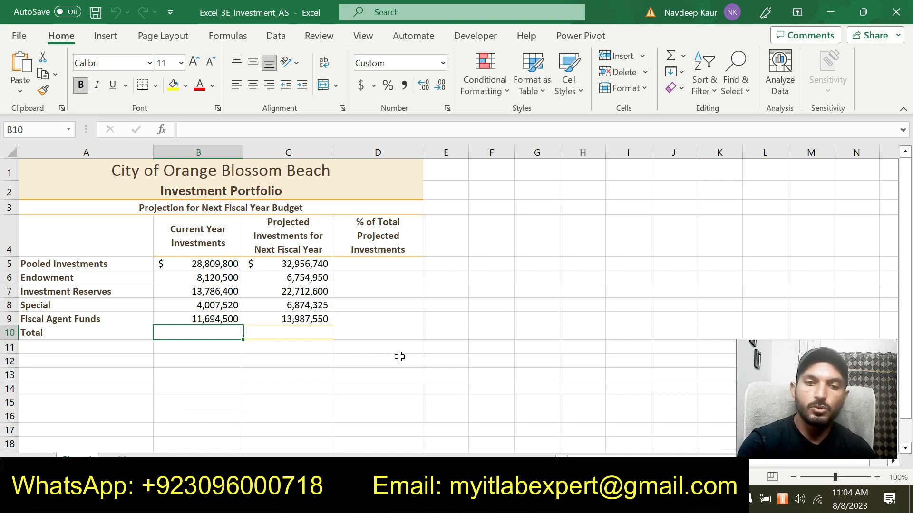
{"action": "type", "text": "=sum"}
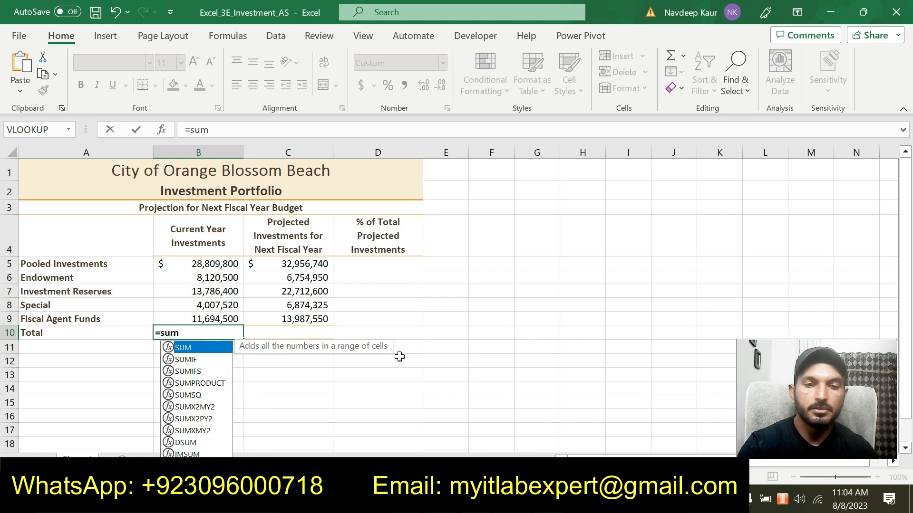
{"action": "double_click", "coordinate": [200, 348]}
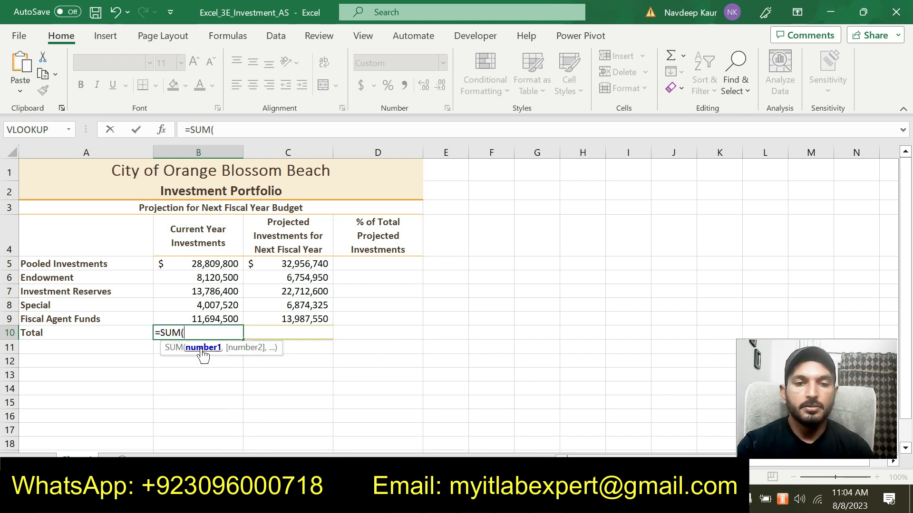
{"action": "left_click_drag", "start_coordinate": [228, 265], "coordinate": [224, 321]}
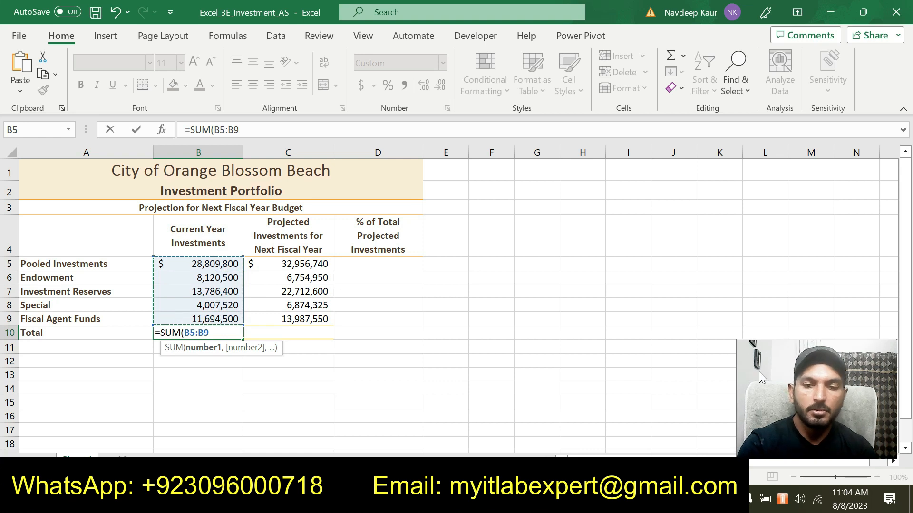
{"action": "key", "text": "Return"}
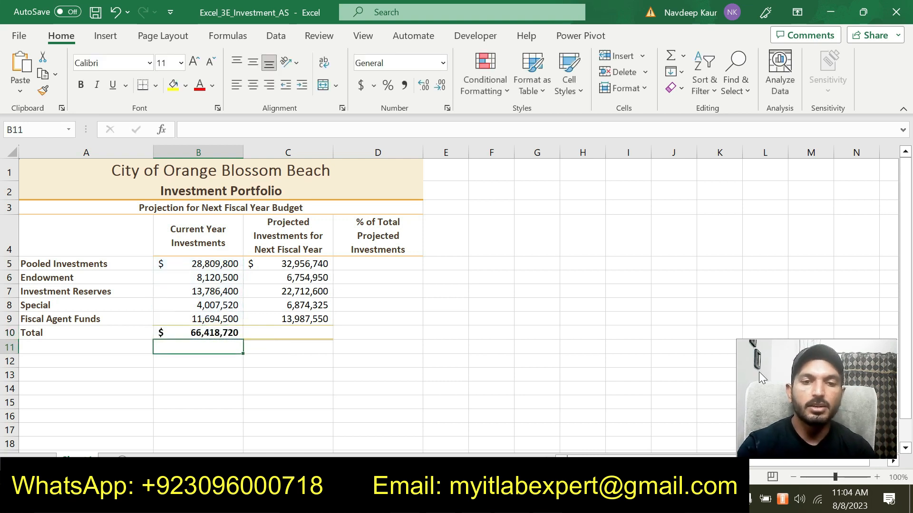
{"action": "left_click", "coordinate": [223, 332]}
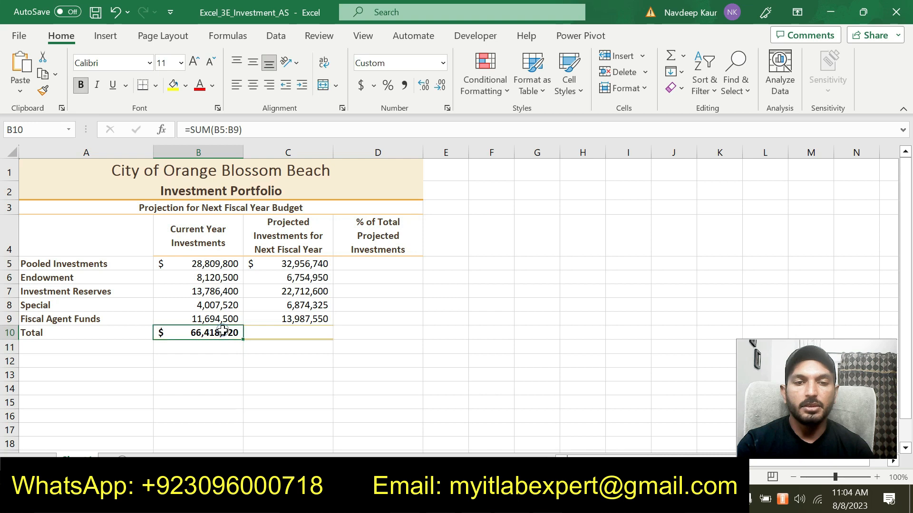
Total the Projected Investments for Next Fiscal Year in cell C10 with =SUM(C5:C9), and check both total formulas.
{"action": "left_click", "coordinate": [278, 332]}
{"action": "type", "text": "="}
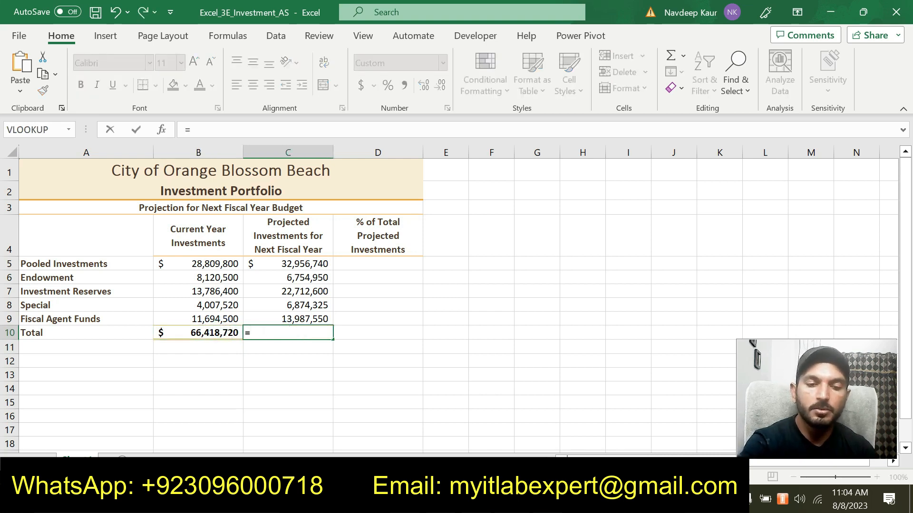
{"action": "type", "text": "sum"}
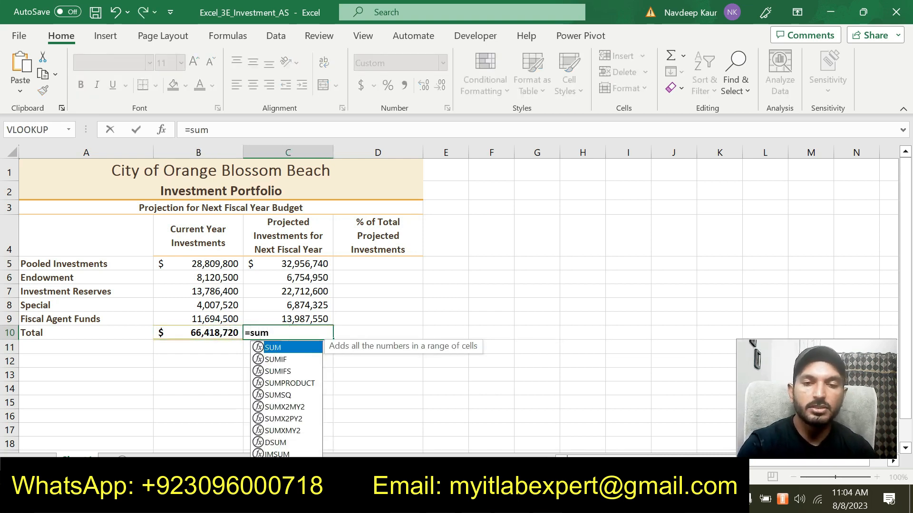
{"action": "double_click", "coordinate": [297, 342]}
{"action": "left_click_drag", "start_coordinate": [311, 265], "coordinate": [315, 322]}
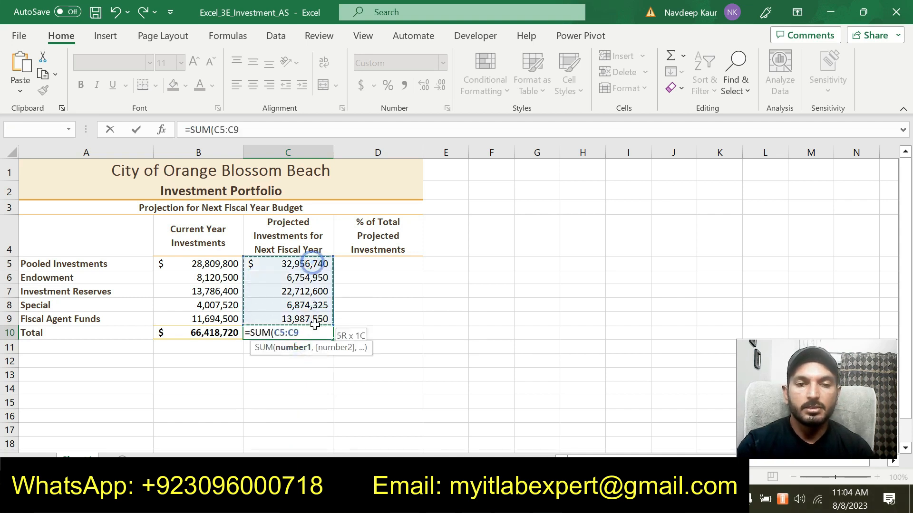
{"action": "key", "text": "Return"}
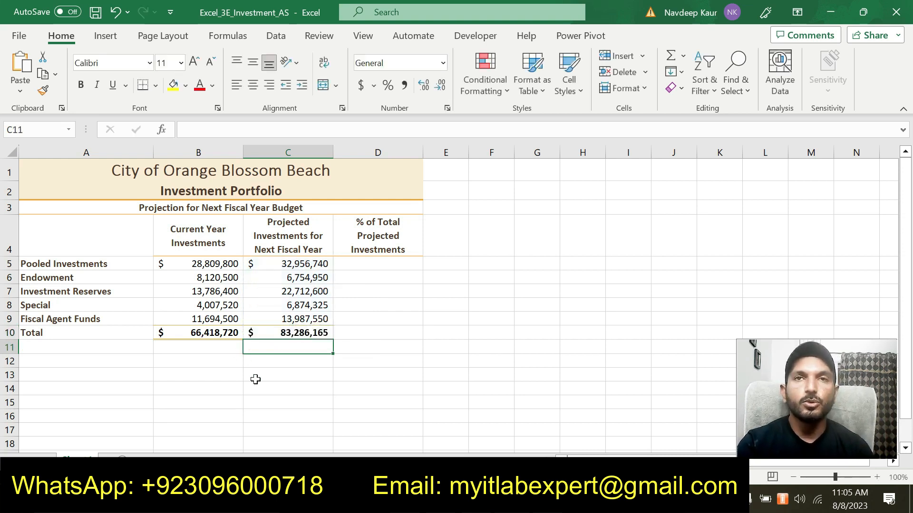
{"action": "left_click", "coordinate": [226, 334]}
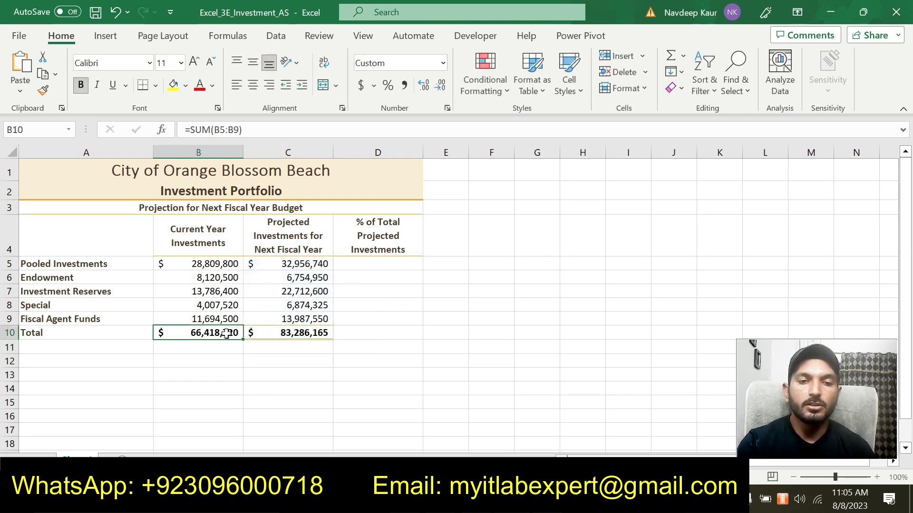
{"action": "left_click", "coordinate": [275, 333]}
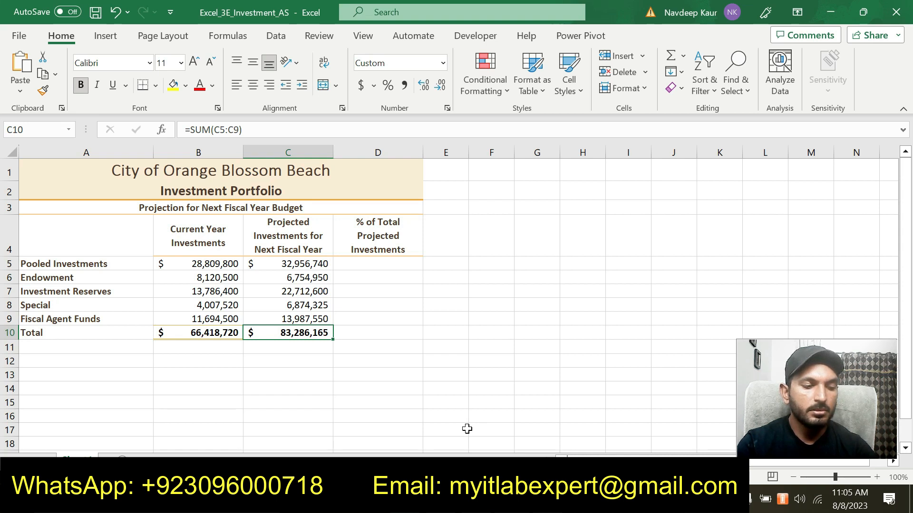
Switch back to the Word instructions and remove the highlight from the step 2 instruction.
{"action": "key", "text": "alt+Tab"}
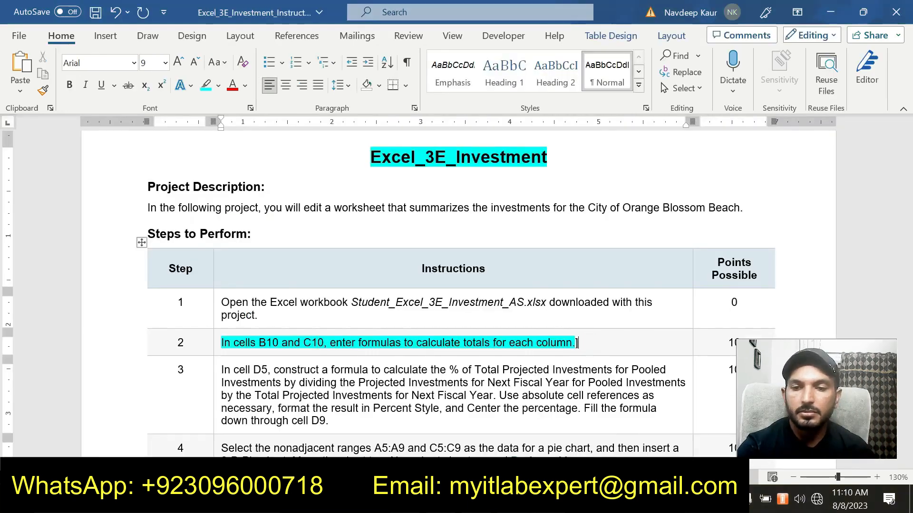
{"action": "left_click_drag", "start_coordinate": [590, 338], "coordinate": [221, 342]}
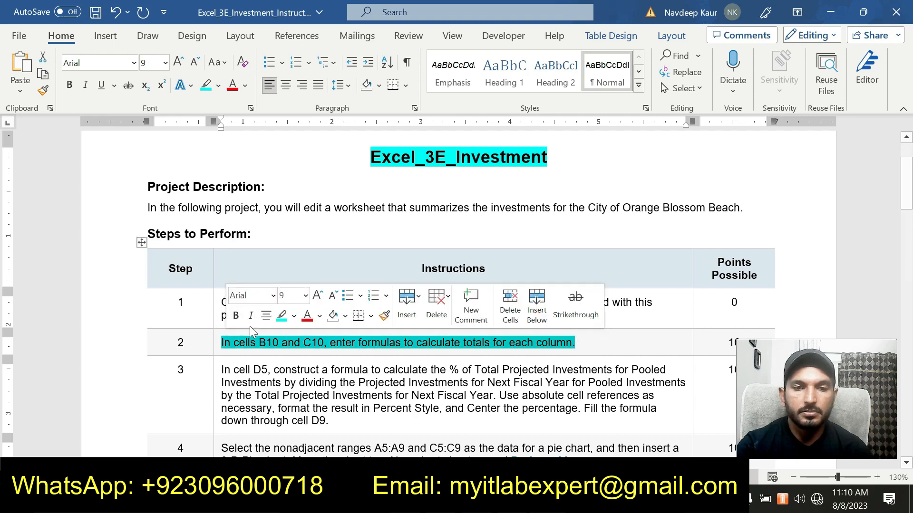
{"action": "left_click", "coordinate": [281, 317]}
{"action": "scroll", "coordinate": [281, 317], "scroll_direction": "down", "scroll_amount": 2}
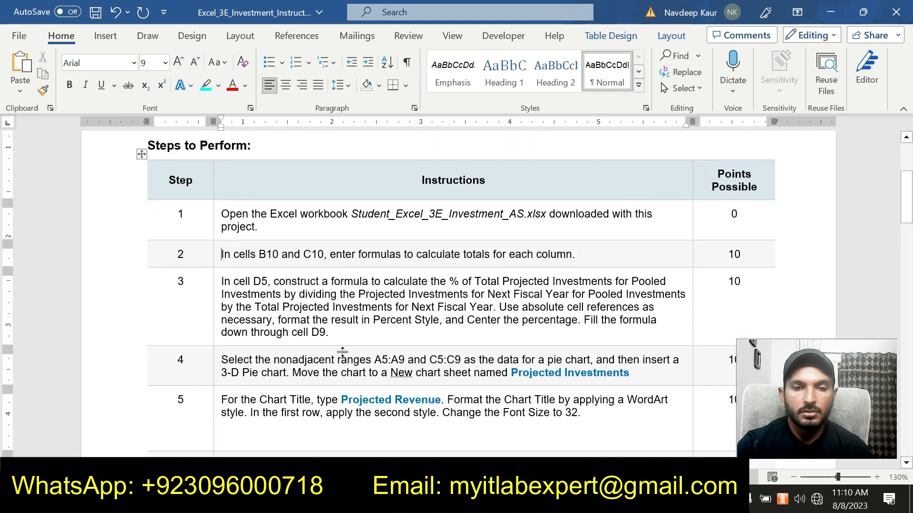
Highlight the step 3 instruction in turquoise, and switch to the Excel workbook to check total cells B10 and C10.
{"action": "left_click_drag", "start_coordinate": [352, 333], "coordinate": [222, 280]}
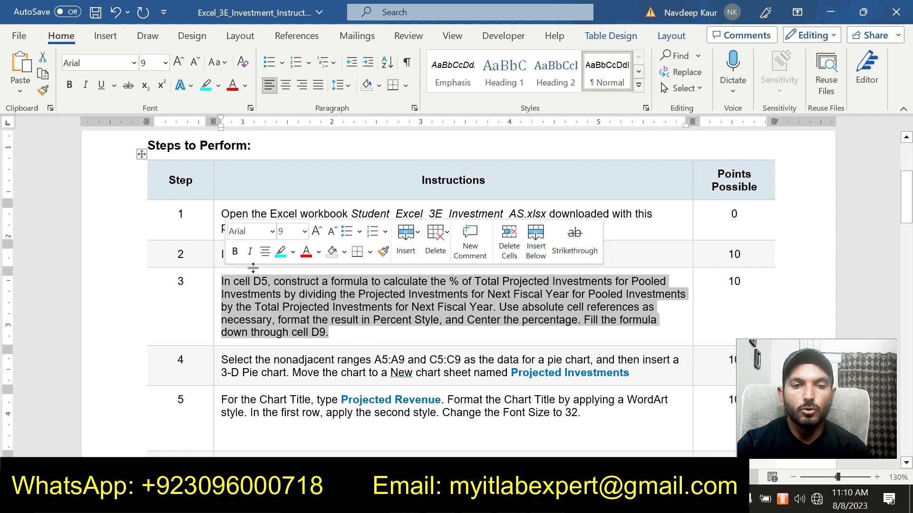
{"action": "left_click", "coordinate": [279, 252]}
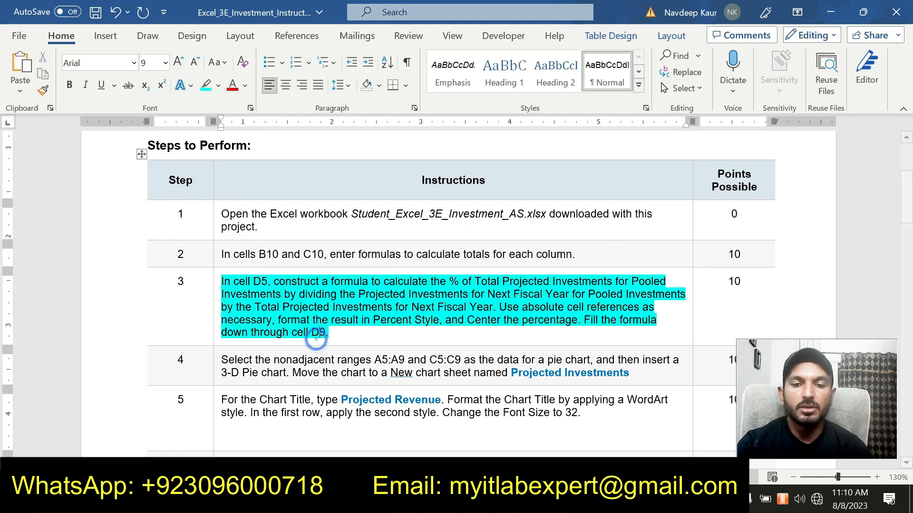
{"action": "key", "text": "alt+Tab"}
{"action": "left_click", "coordinate": [205, 338]}
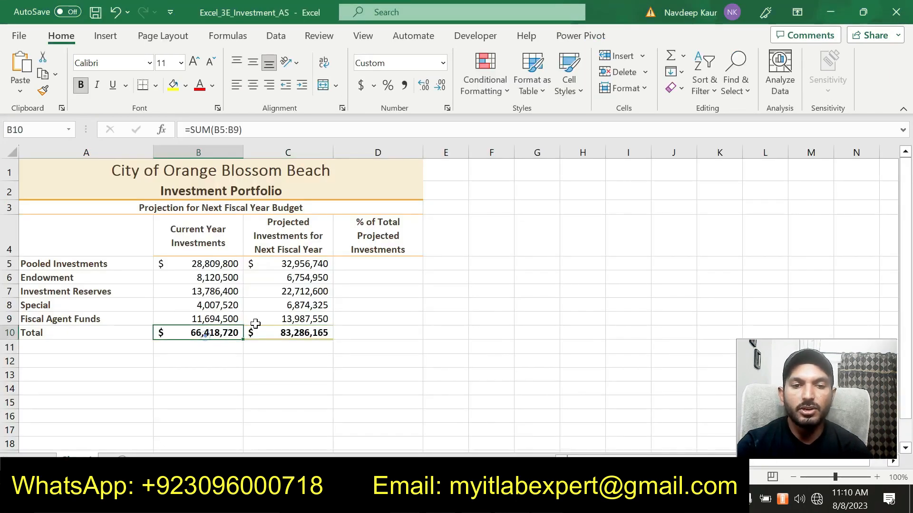
{"action": "left_click", "coordinate": [284, 332]}
Read the step 3 instruction in Word and match it against cells D5, C5 and C10 in the Excel workbook.
{"action": "key", "text": "alt+Tab"}
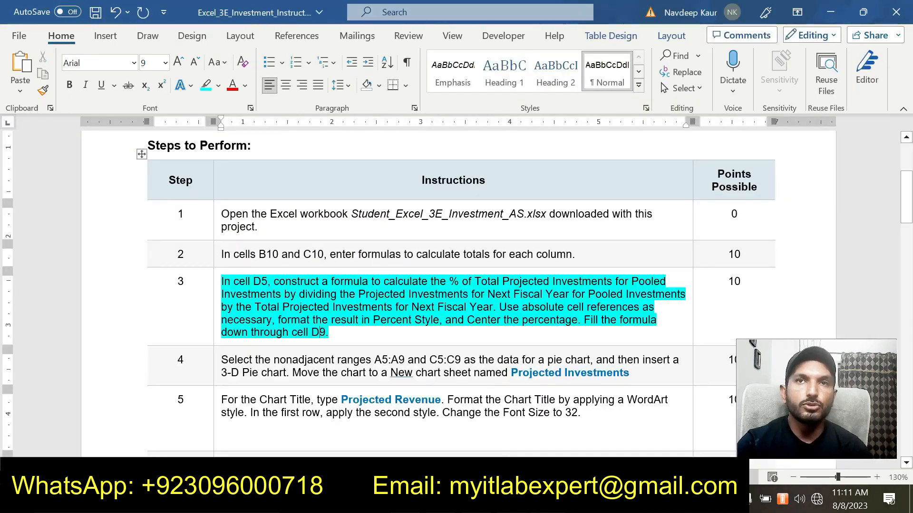
{"action": "scroll", "coordinate": [327, 360], "scroll_direction": "up", "scroll_amount": 2}
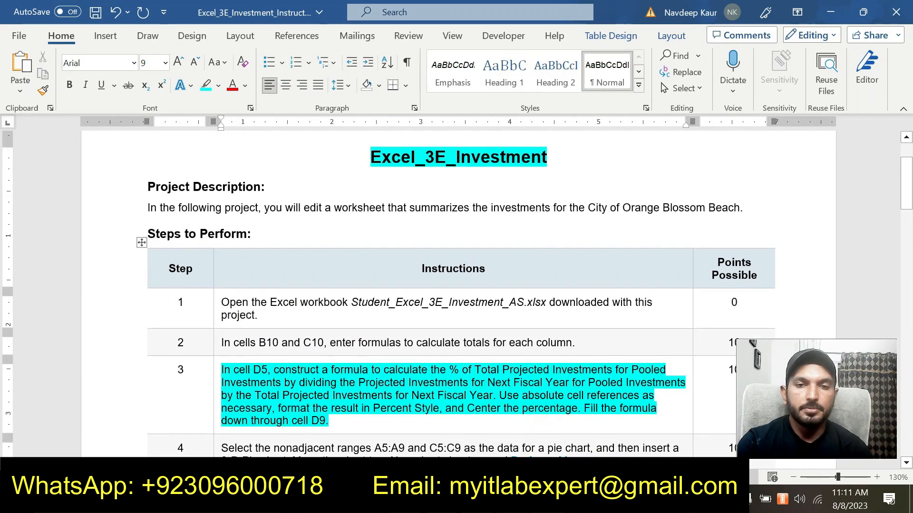
{"action": "scroll", "coordinate": [327, 360], "scroll_direction": "down", "scroll_amount": 1}
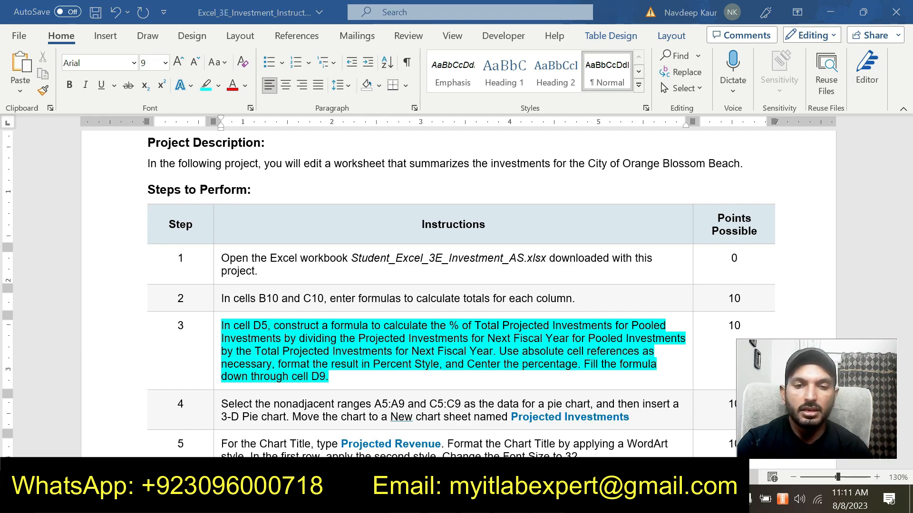
{"action": "key", "text": "alt+Tab"}
{"action": "left_click", "coordinate": [375, 266]}
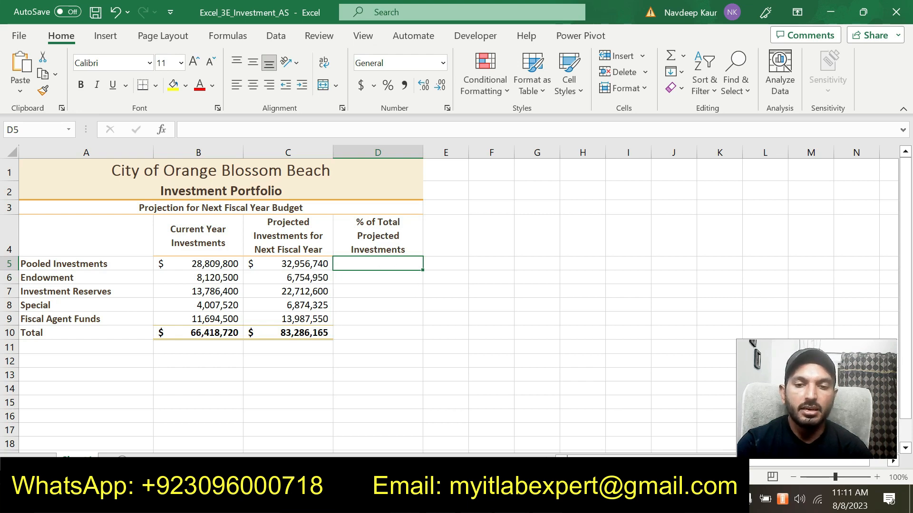
{"action": "key", "text": "alt+Tab"}
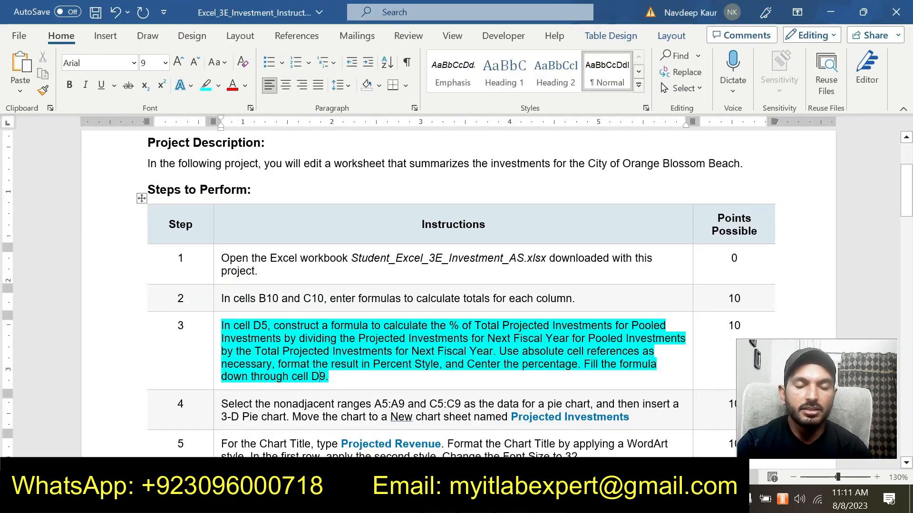
{"action": "scroll", "coordinate": [456, 286], "scroll_direction": "down", "scroll_amount": 1}
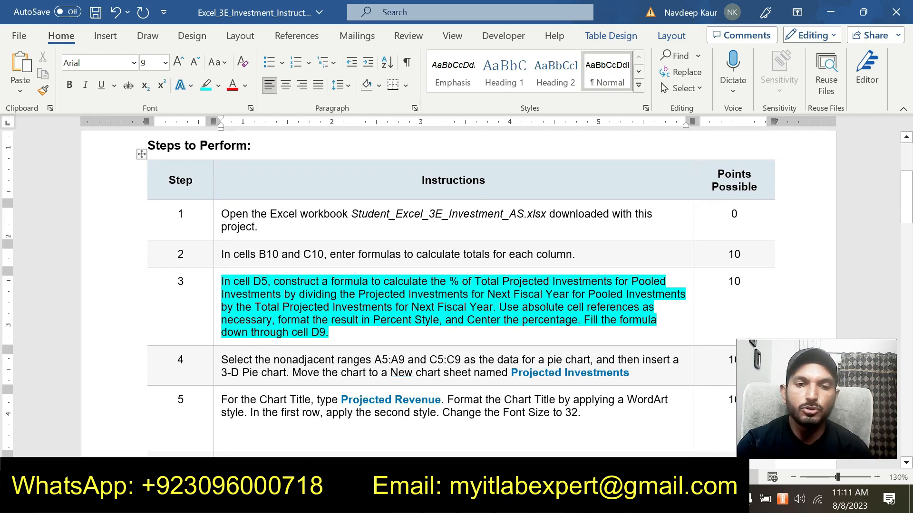
{"action": "key", "text": "alt+Tab"}
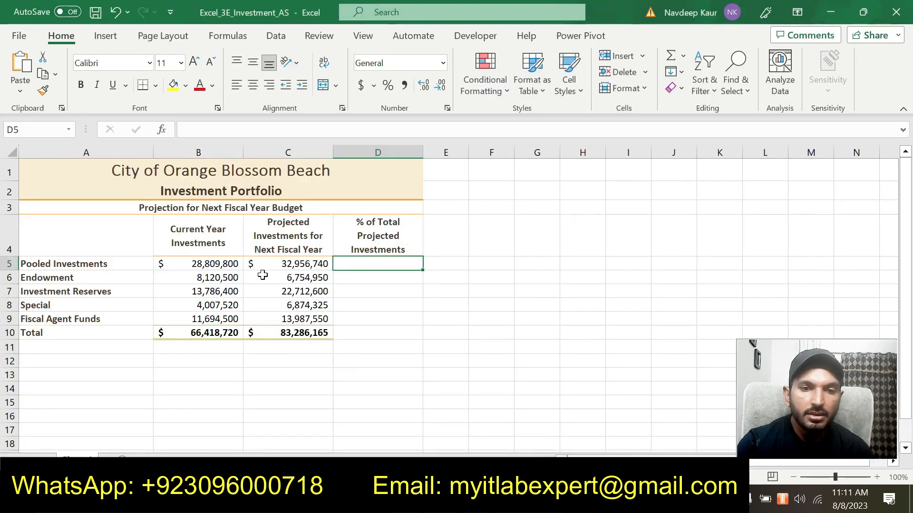
{"action": "left_click", "coordinate": [301, 264]}
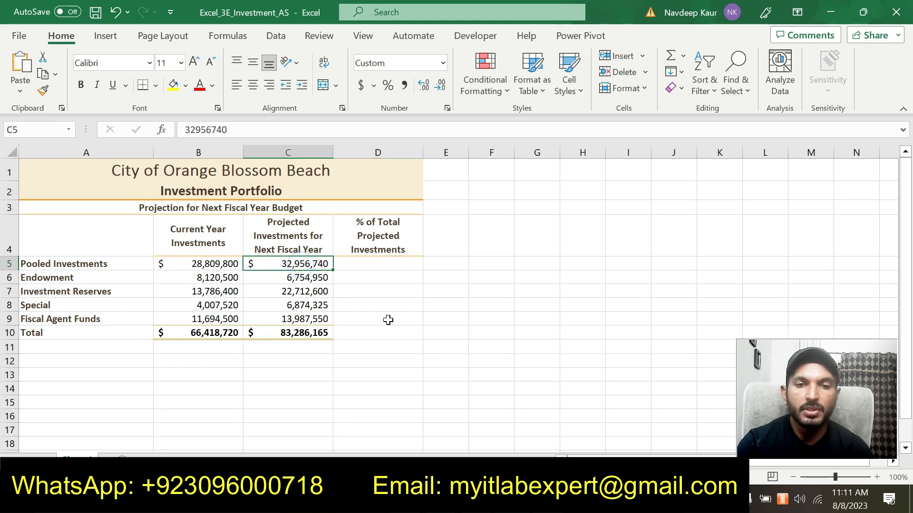
{"action": "key", "text": "alt+Tab"}
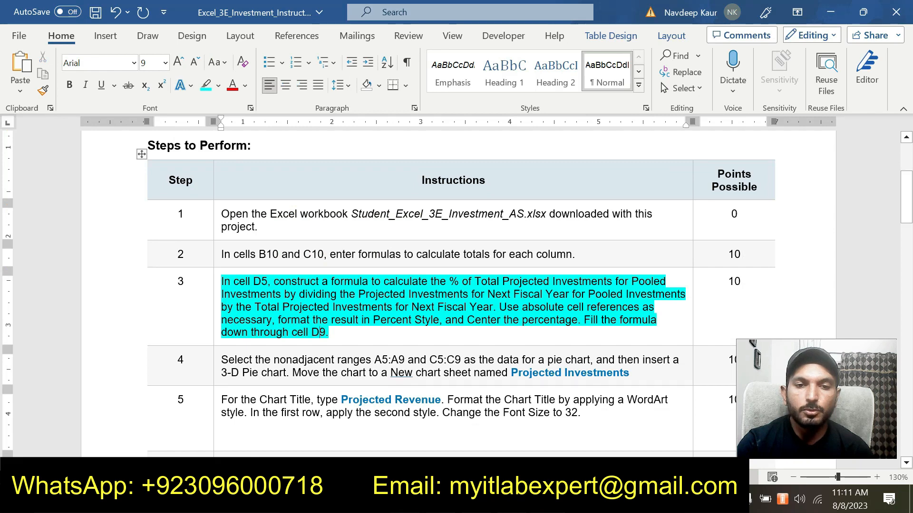
{"action": "key", "text": "alt+Tab"}
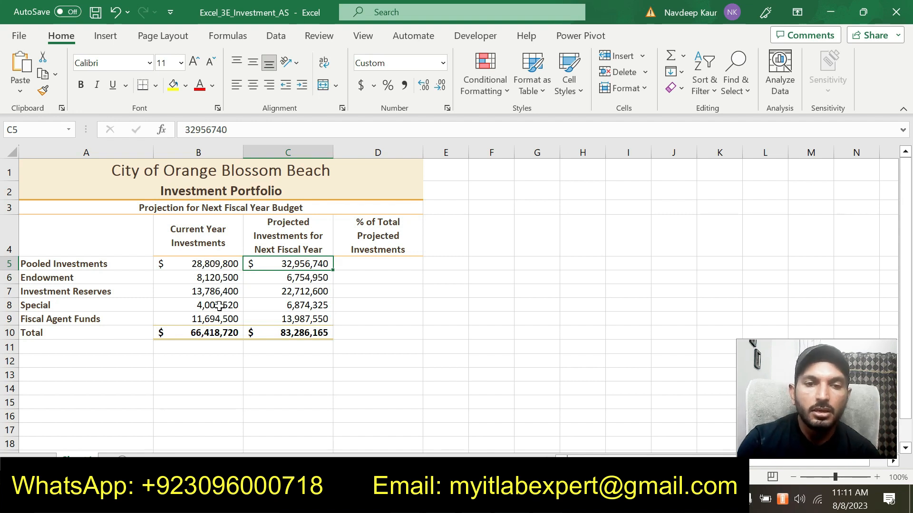
{"action": "left_click", "coordinate": [290, 337]}
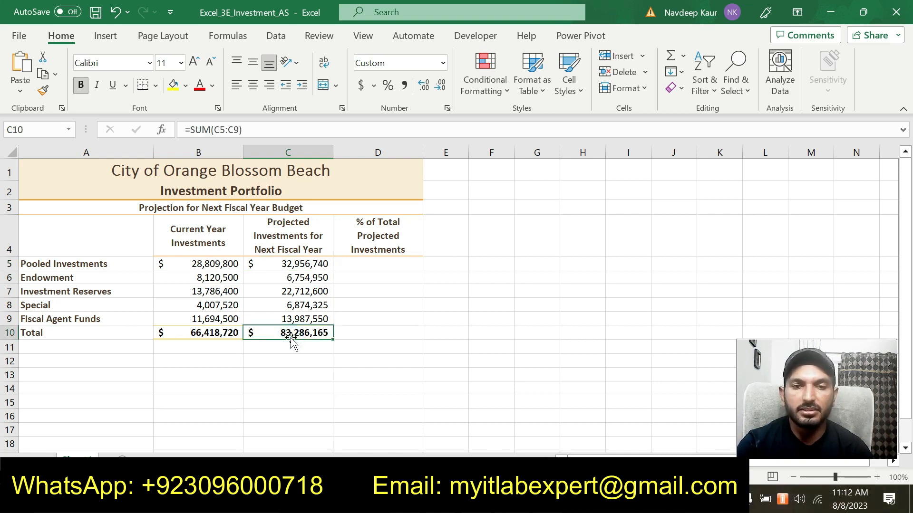
{"action": "left_click", "coordinate": [518, 499]}
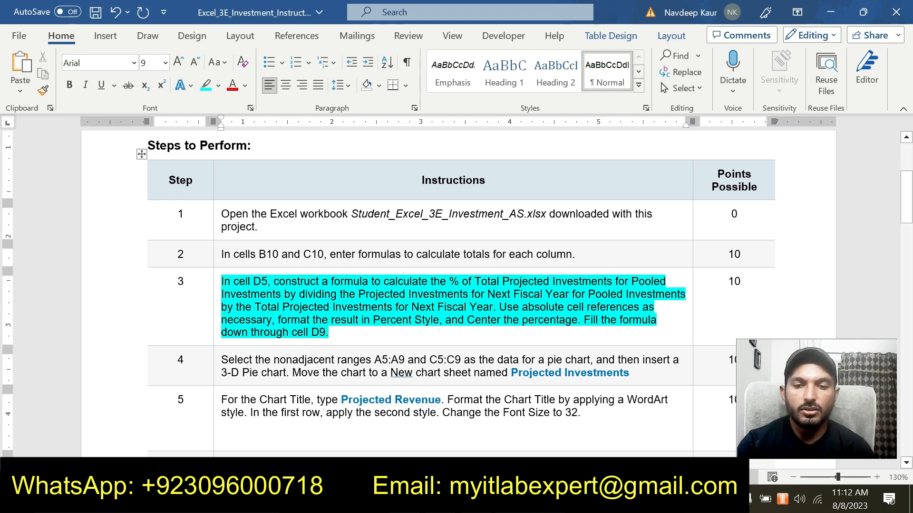
Switch to the Excel workbook and enter the formula =C5/$C$10 in cell D5, with an absolute reference to the total.
{"action": "key", "text": "alt+Tab"}
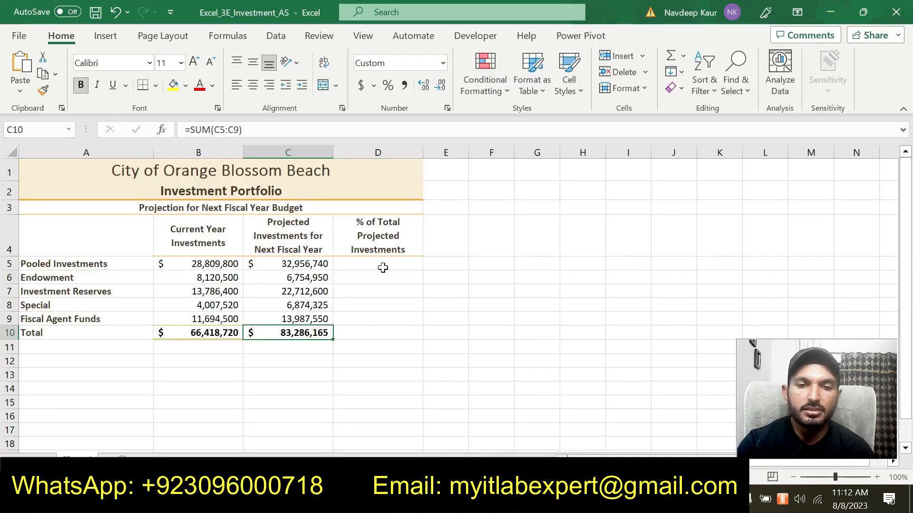
{"action": "left_click", "coordinate": [388, 260]}
{"action": "type", "text": "="}
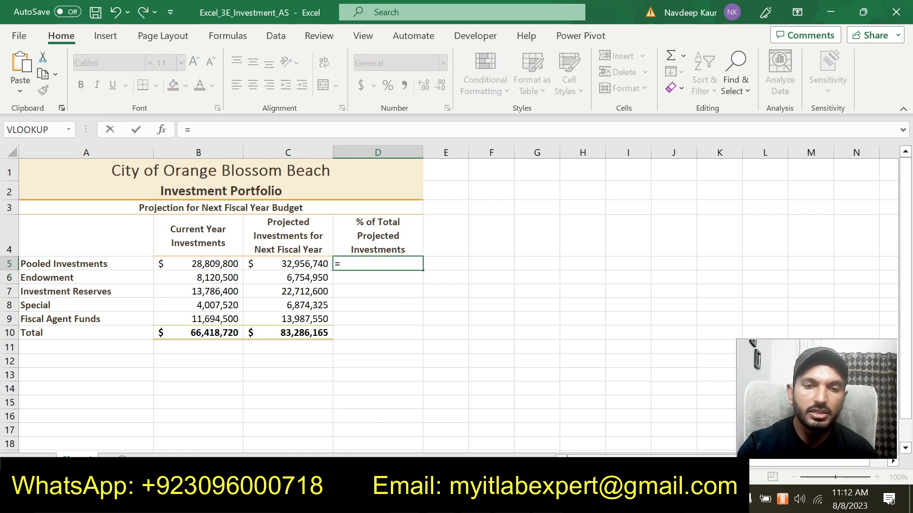
{"action": "left_click", "coordinate": [303, 264]}
{"action": "type", "text": "/"}
{"action": "left_click", "coordinate": [308, 333]}
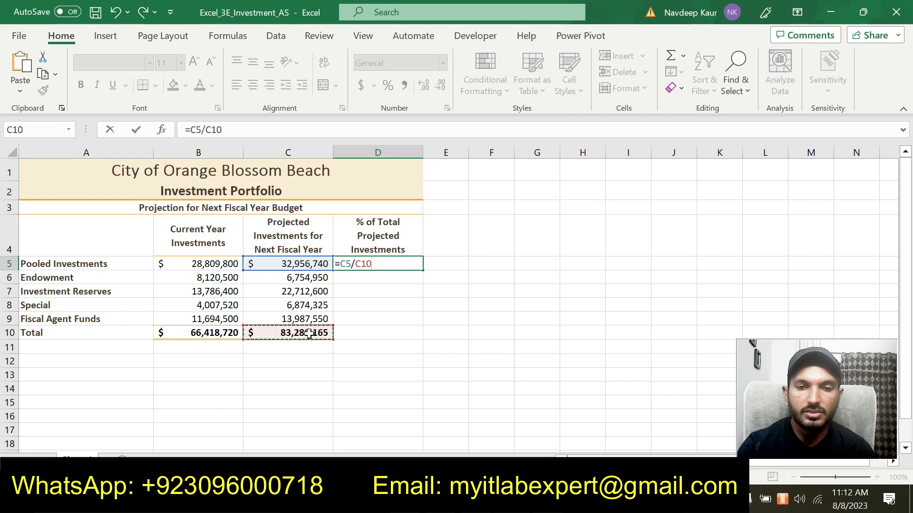
{"action": "left_click", "coordinate": [210, 129]}
{"action": "type", "text": "$C$"}
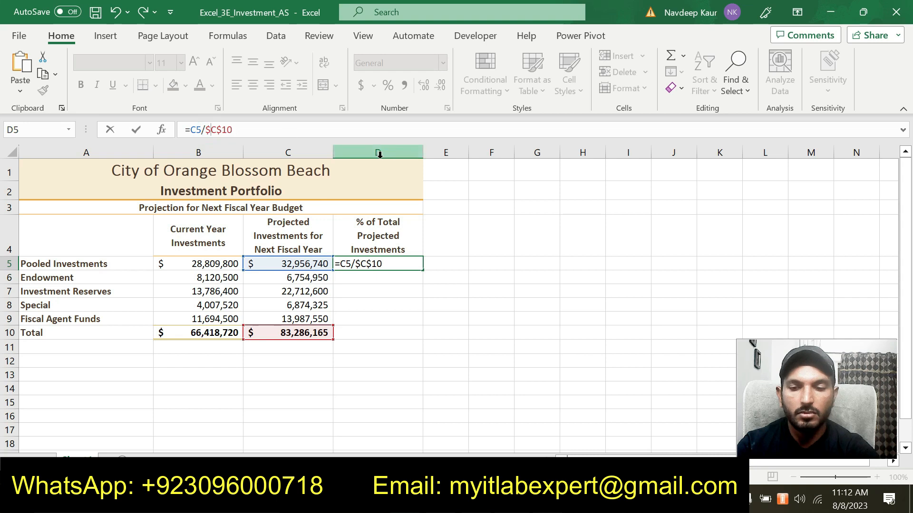
{"action": "key", "text": "Return"}
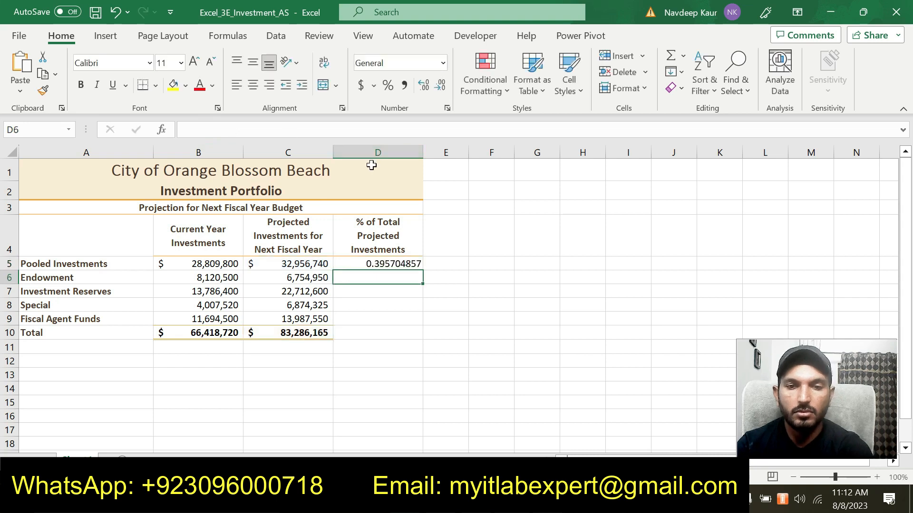
Fill the D5 percentage formula down through cell D9 and check the copied formulas.
{"action": "left_click", "coordinate": [398, 264]}
{"action": "left_click_drag", "start_coordinate": [423, 269], "coordinate": [424, 325]}
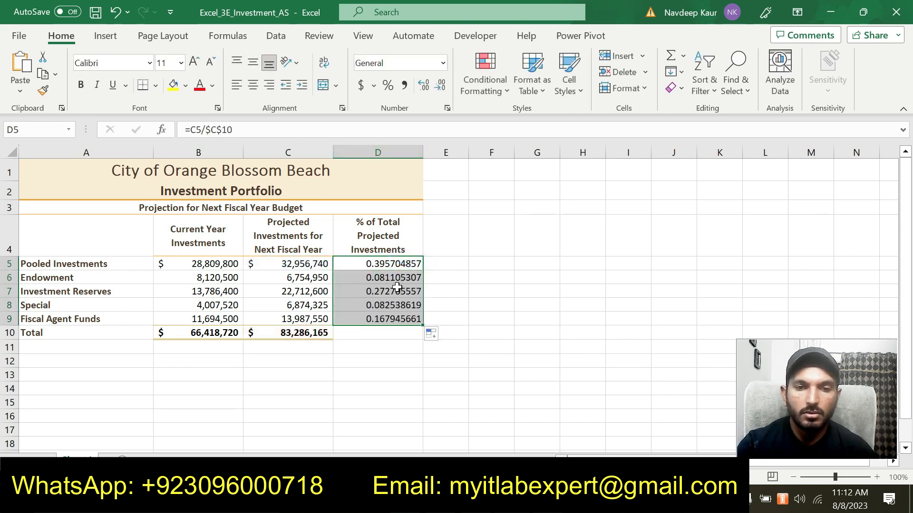
{"action": "left_click", "coordinate": [389, 278]}
{"action": "left_click", "coordinate": [389, 287]}
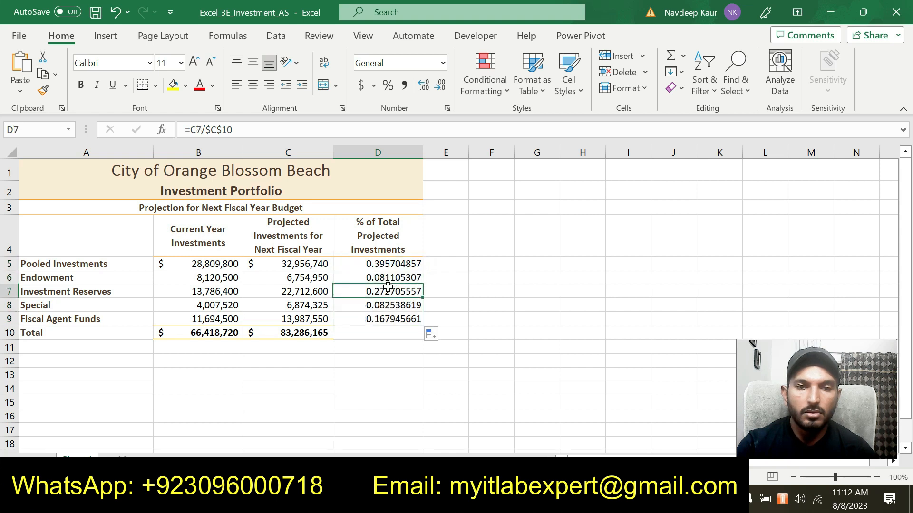
{"action": "left_click", "coordinate": [391, 305]}
{"action": "left_click", "coordinate": [392, 315]}
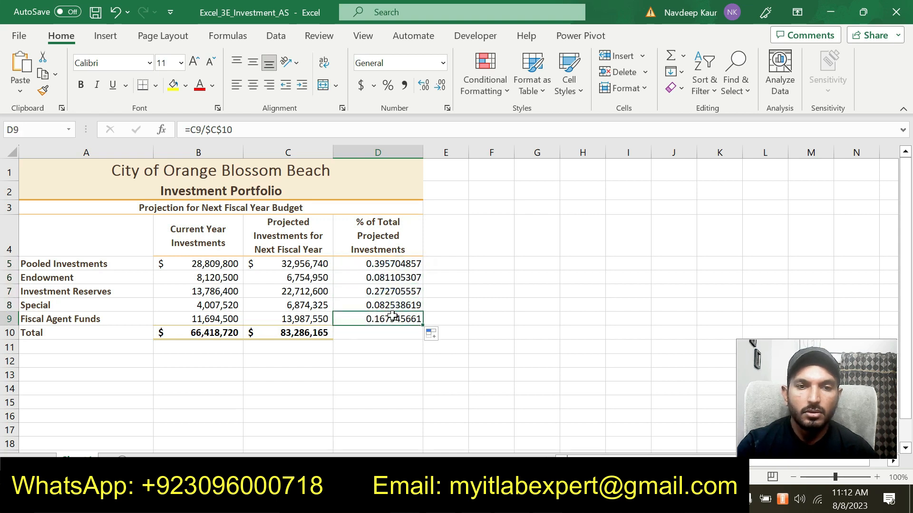
Examine the absolute reference $C$10 in the D5 formula against the Word instruction, and leave the formula without saving edits.
{"action": "left_click", "coordinate": [389, 267]}
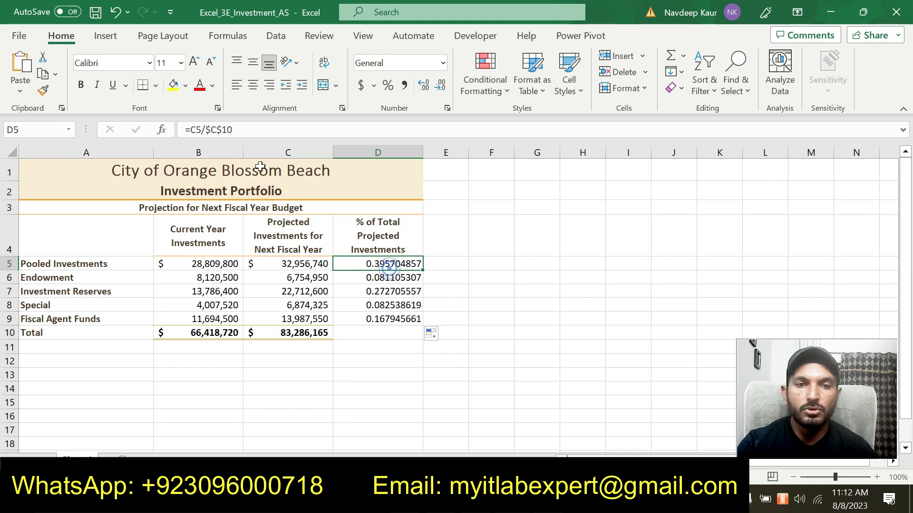
{"action": "left_click", "coordinate": [207, 129]}
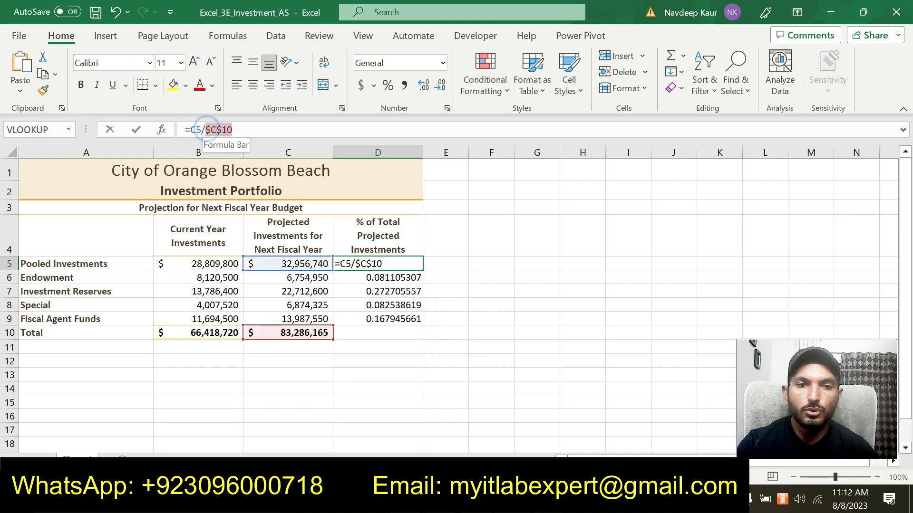
{"action": "key", "text": "alt+Tab"}
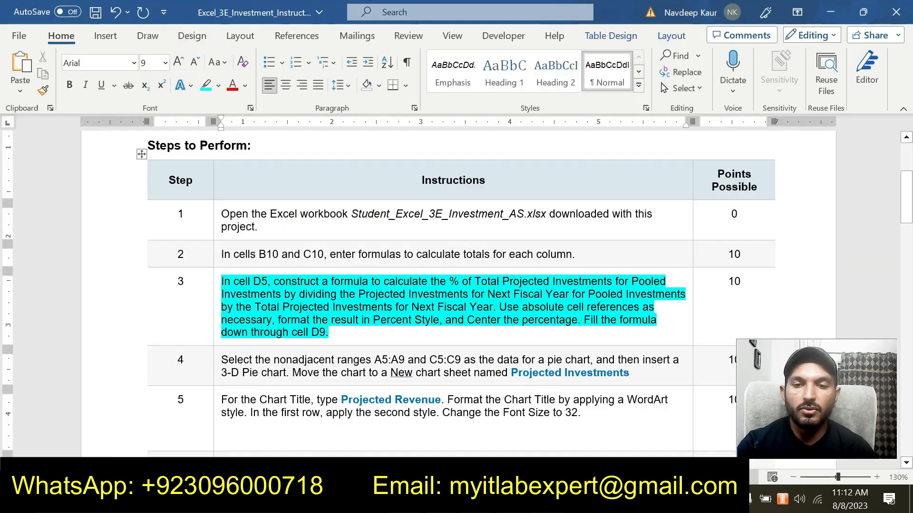
{"action": "key", "text": "alt+Tab"}
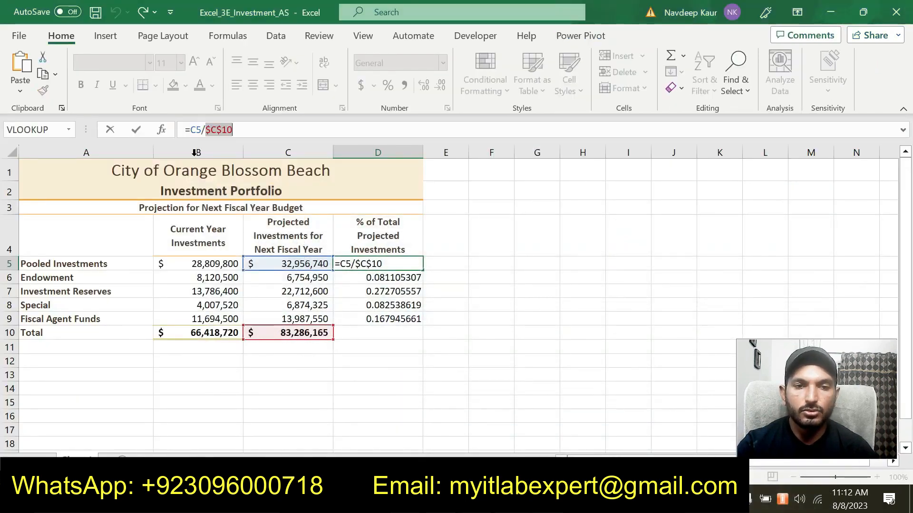
{"action": "left_click", "coordinate": [551, 307]}
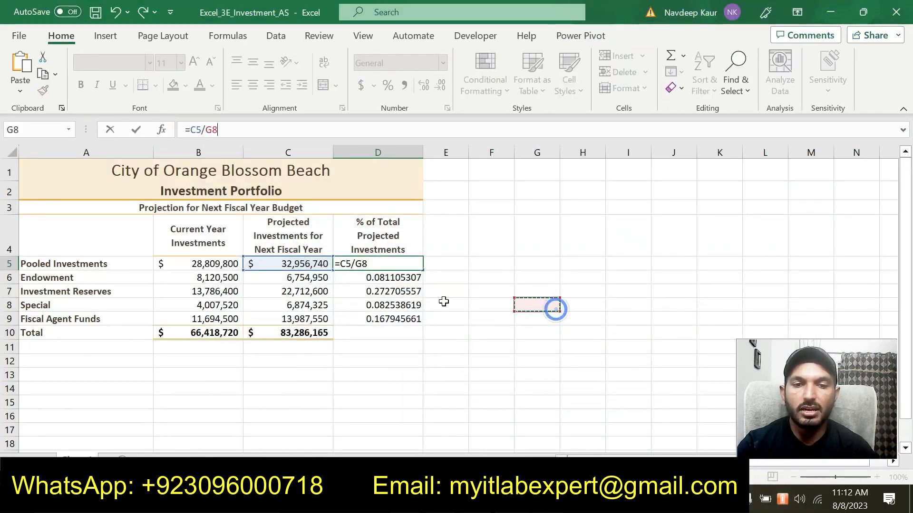
{"action": "left_click", "coordinate": [506, 388]}
{"action": "key", "text": "Escape"}
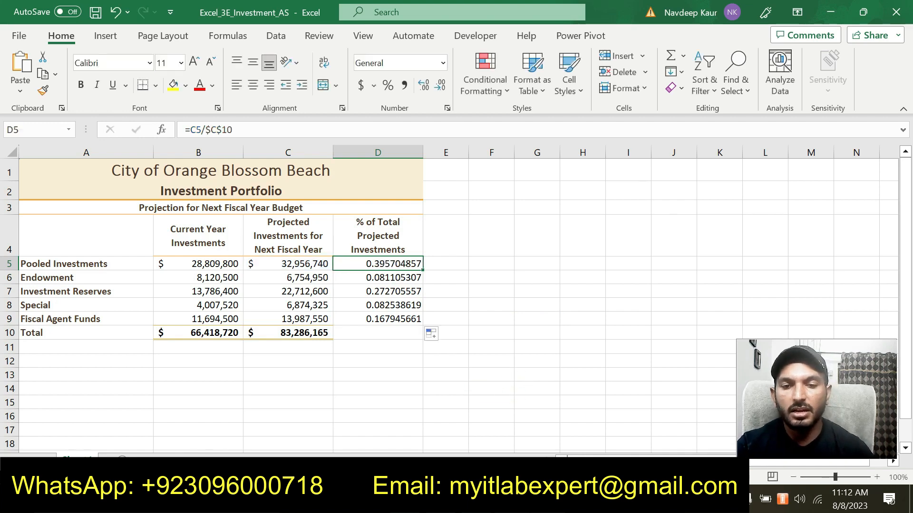
Recheck the step 3 instruction in Word, and format cells D5:D9 in Excel with Percent Style and centered alignment.
{"action": "key", "text": "alt+Tab"}
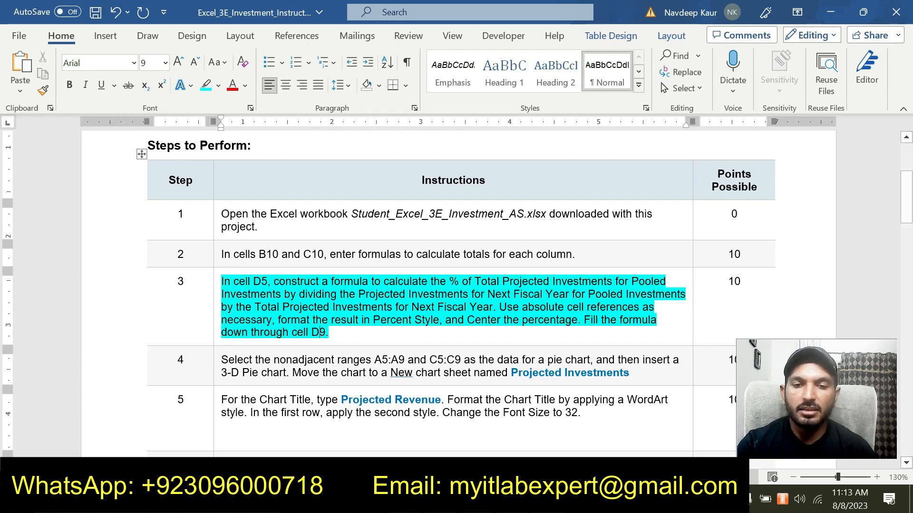
{"action": "key", "text": "alt+Tab"}
{"action": "left_click", "coordinate": [495, 272]}
{"action": "left_click_drag", "start_coordinate": [402, 267], "coordinate": [394, 310]}
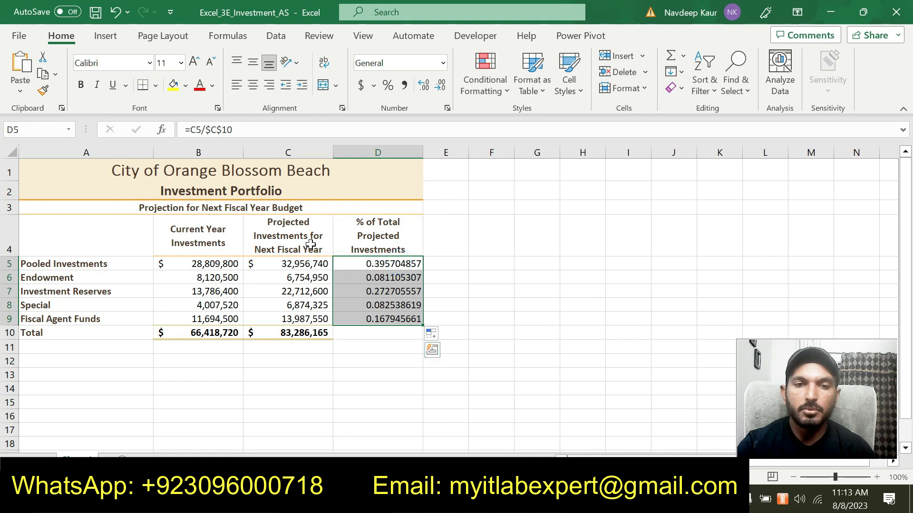
{"action": "left_click", "coordinate": [388, 85]}
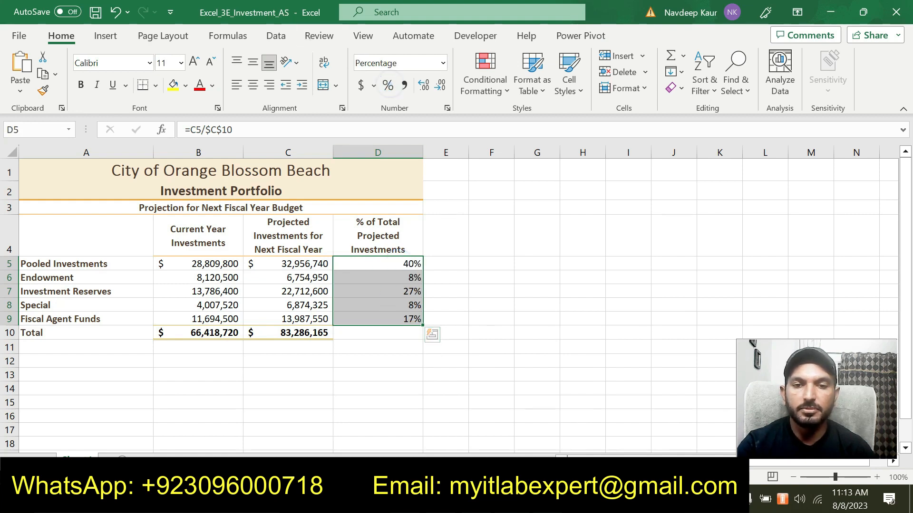
{"action": "key", "text": "alt+Tab"}
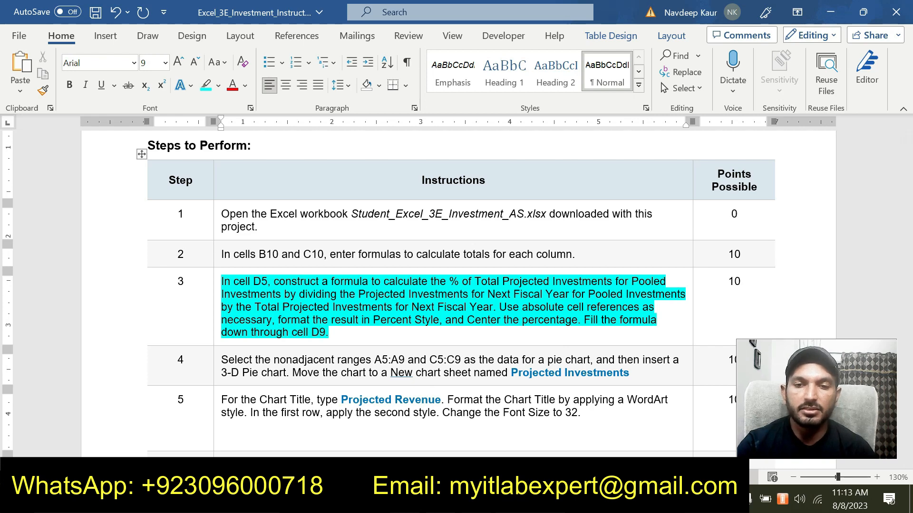
{"action": "key", "text": "alt+Tab"}
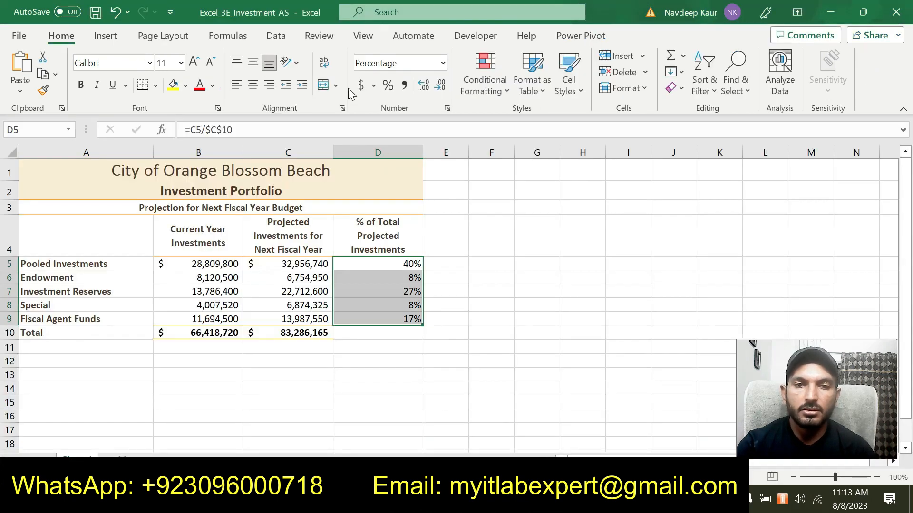
{"action": "left_click", "coordinate": [252, 86]}
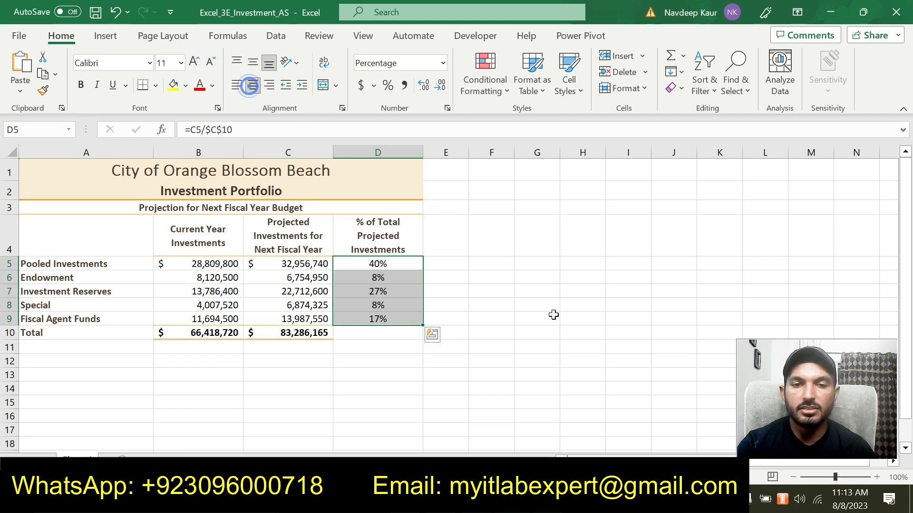
Switch to the Word instructions, remove the highlight from the step 3 instruction, and highlight the step 4 instruction in turquoise.
{"action": "left_click", "coordinate": [555, 317]}
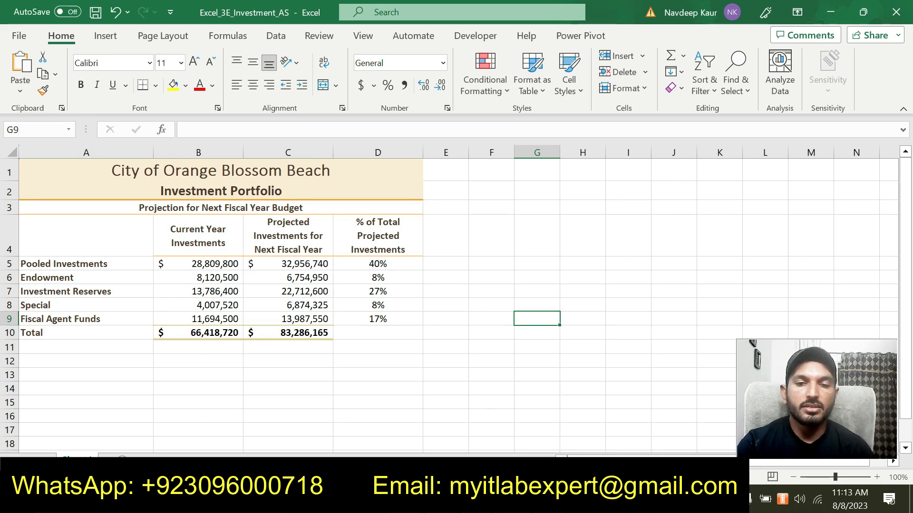
{"action": "key", "text": "alt+Tab"}
{"action": "key", "text": "alt+Tab"}
{"action": "key", "text": "alt+Tab"}
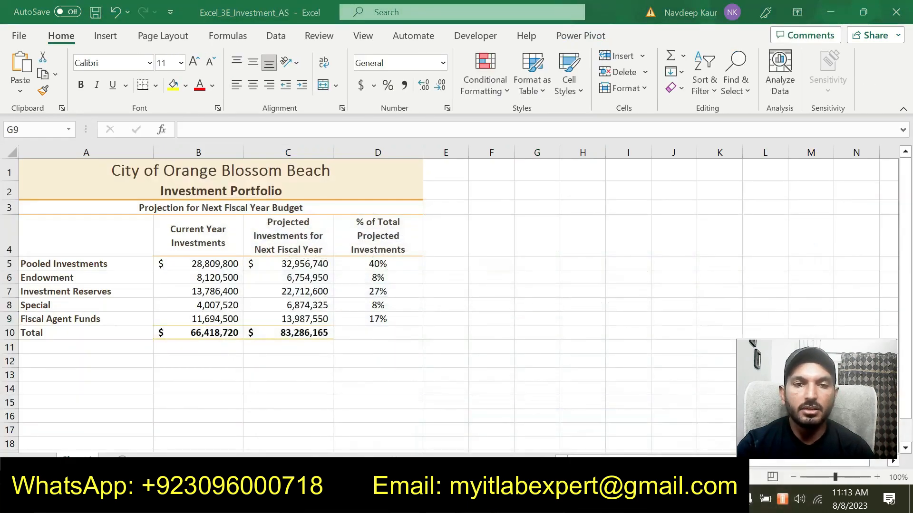
{"action": "left_click_drag", "start_coordinate": [328, 333], "coordinate": [222, 281]}
{"action": "left_click", "coordinate": [281, 260]}
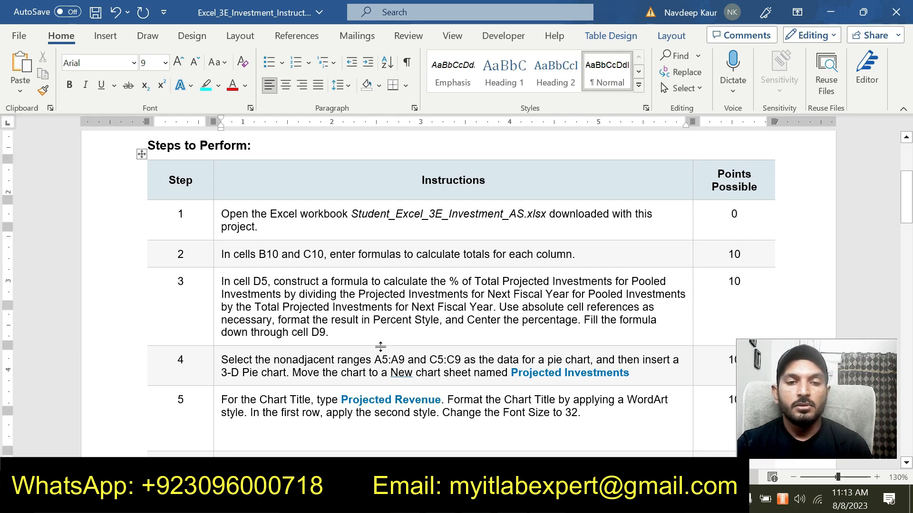
{"action": "scroll", "coordinate": [382, 339], "scroll_direction": "down", "scroll_amount": 1}
{"action": "triple_click", "coordinate": [636, 330]}
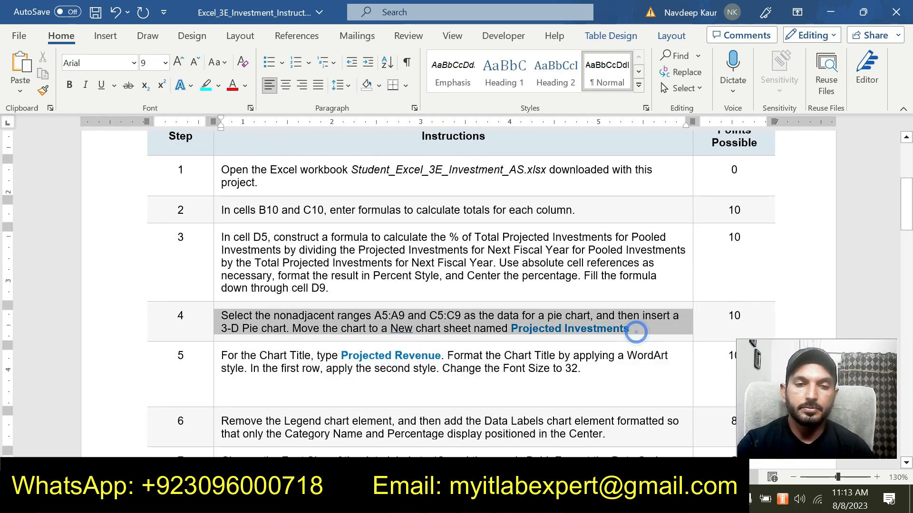
{"action": "left_click", "coordinate": [364, 285]}
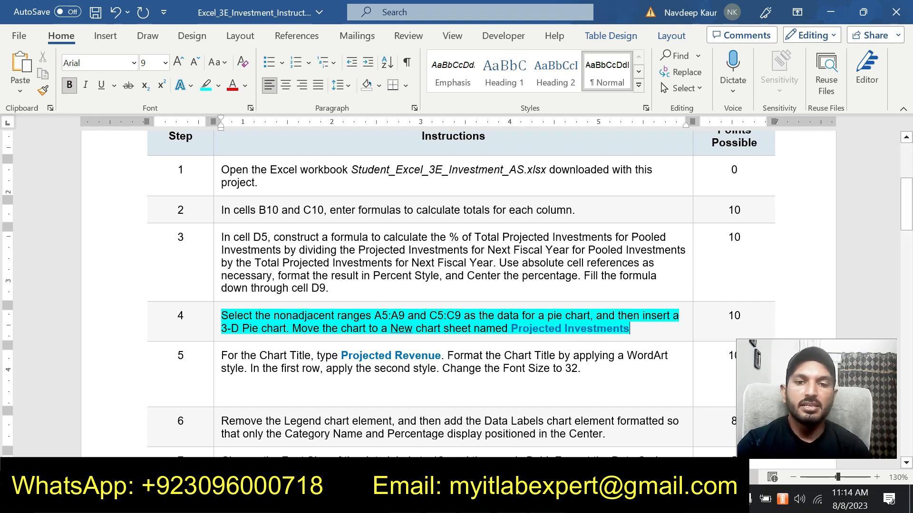
Check the ranges named in step 4, and select the nonadjacent ranges A5:A9 and C5:C9 in the Excel workbook.
{"action": "left_click_drag", "start_coordinate": [375, 316], "coordinate": [405, 316]}
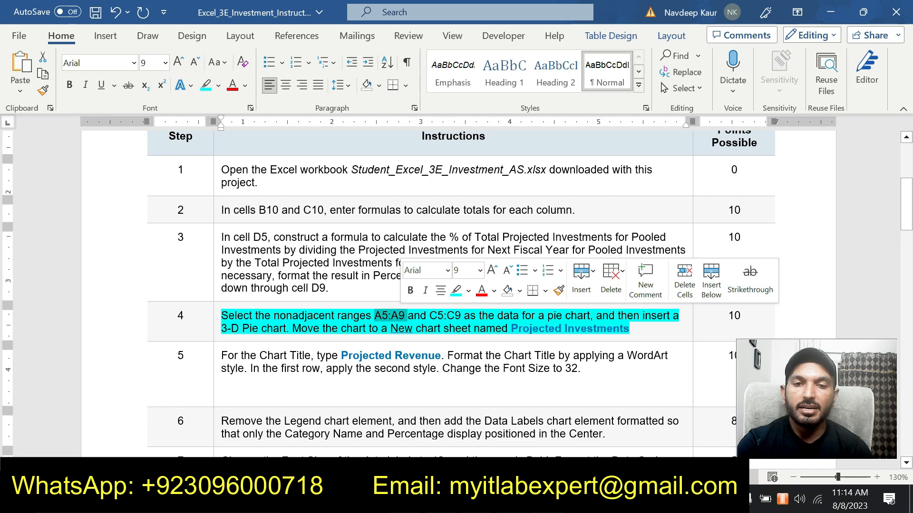
{"action": "left_click_drag", "start_coordinate": [430, 316], "coordinate": [462, 316]}
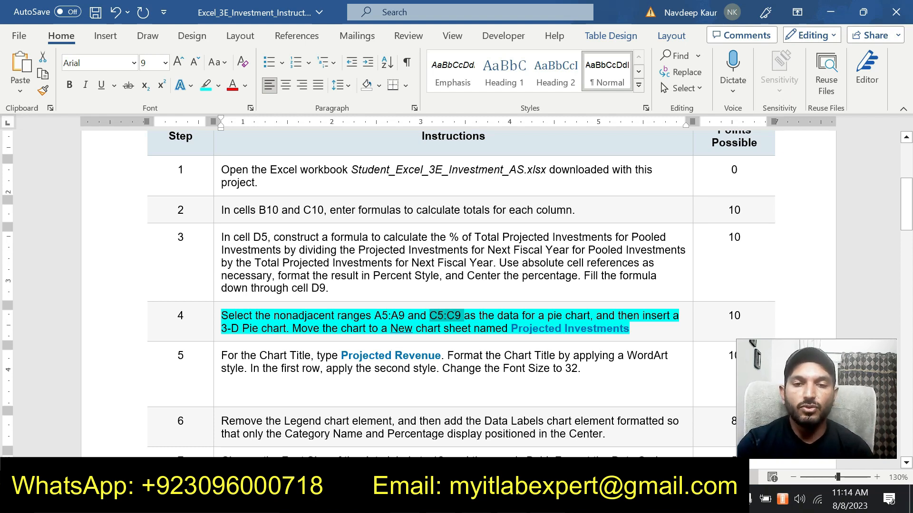
{"action": "left_click_drag", "start_coordinate": [375, 316], "coordinate": [404, 316]}
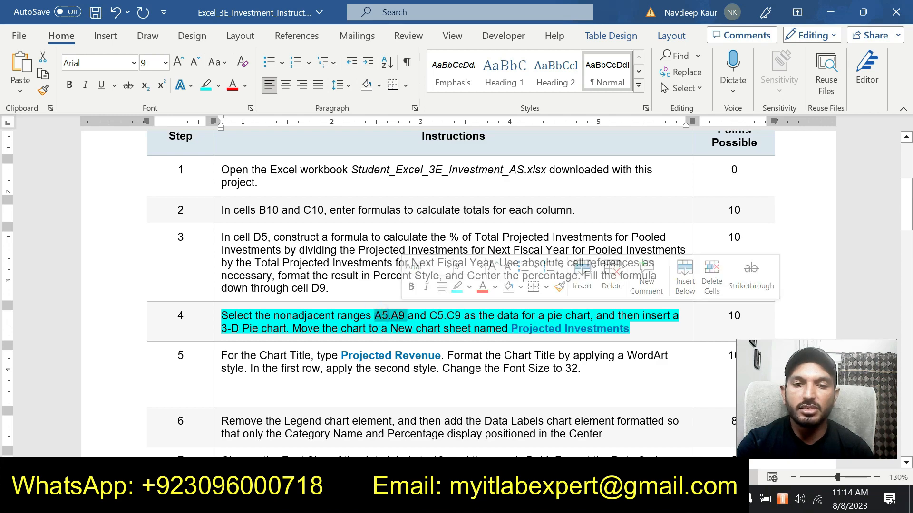
{"action": "key", "text": "alt+Tab"}
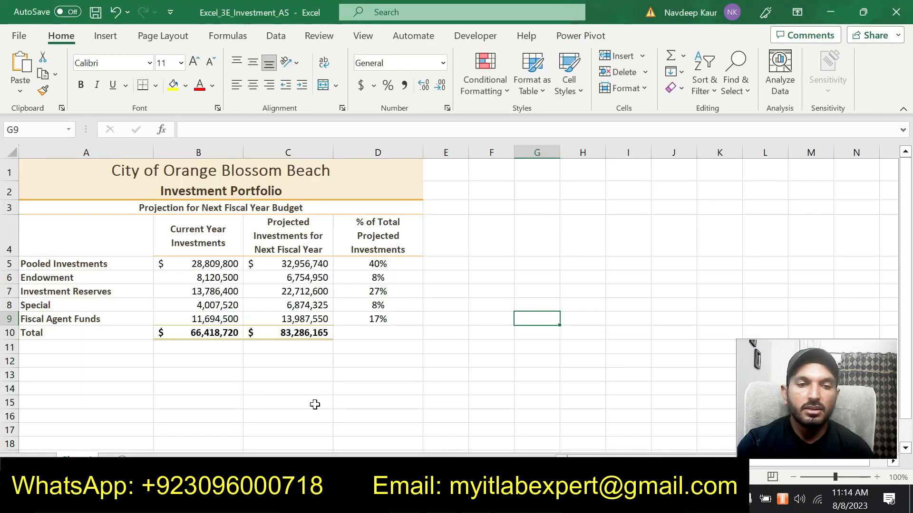
{"action": "left_click", "coordinate": [69, 266]}
{"action": "left_click_drag", "start_coordinate": [70, 265], "coordinate": [76, 315]}
{"action": "key", "text": "alt+Tab"}
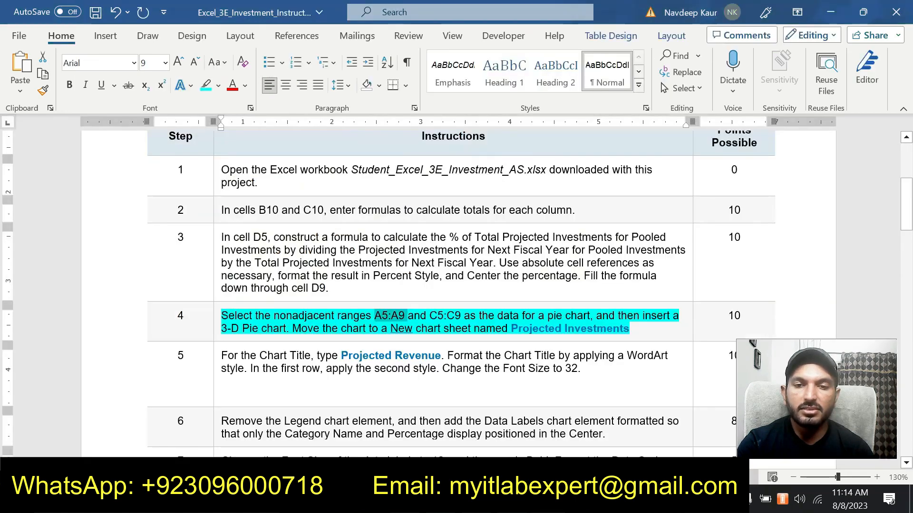
{"action": "key", "text": "alt+Tab"}
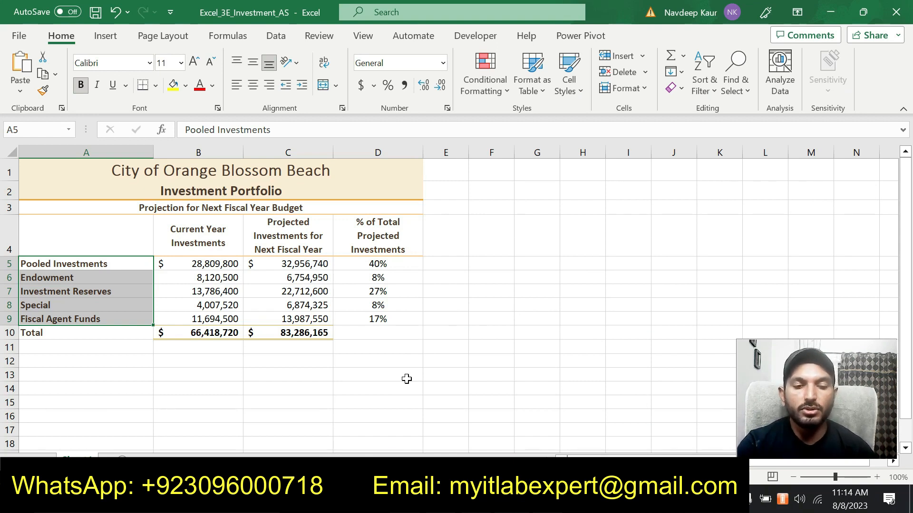
{"action": "left_click", "coordinate": [296, 262], "text": "ctrl"}
{"action": "left_click_drag", "start_coordinate": [296, 263], "coordinate": [299, 316]}
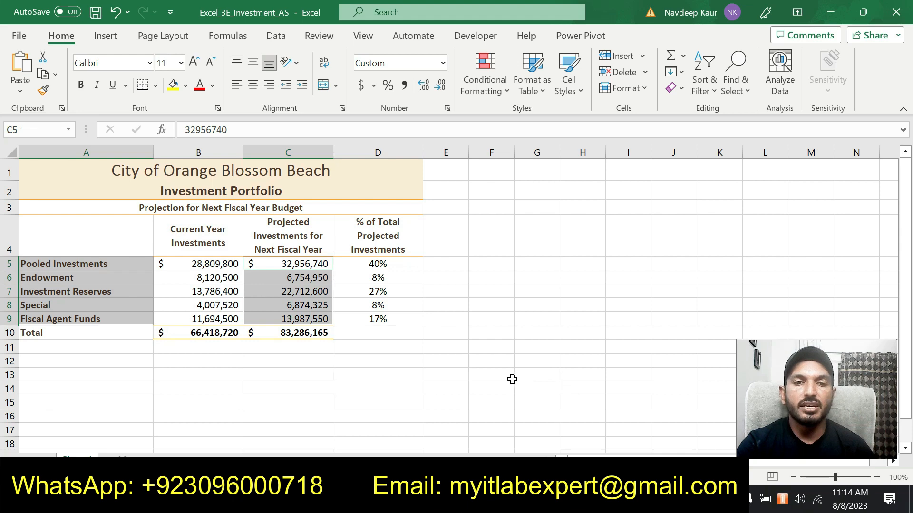
Recheck the step 4 instruction in Word, and insert a 3-D Pie chart from the selected ranges in Excel.
{"action": "key", "text": "alt+Tab"}
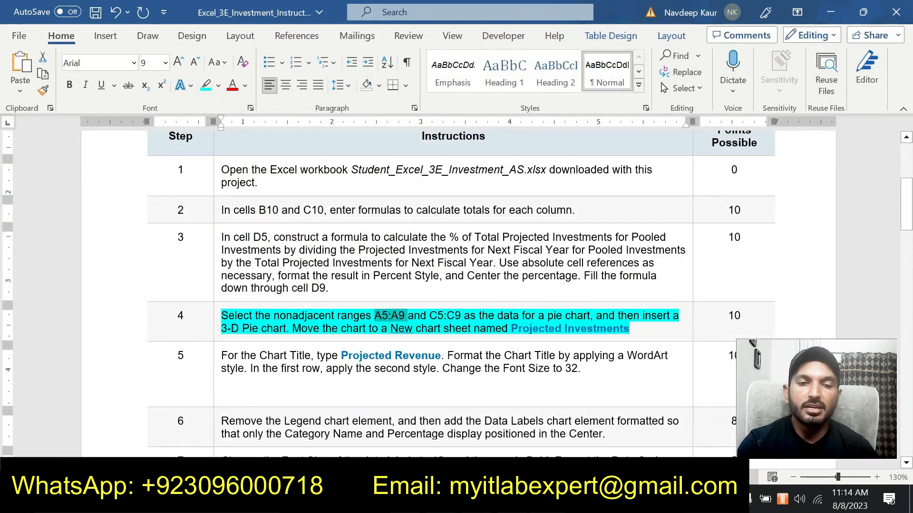
{"action": "key", "text": "alt+Tab"}
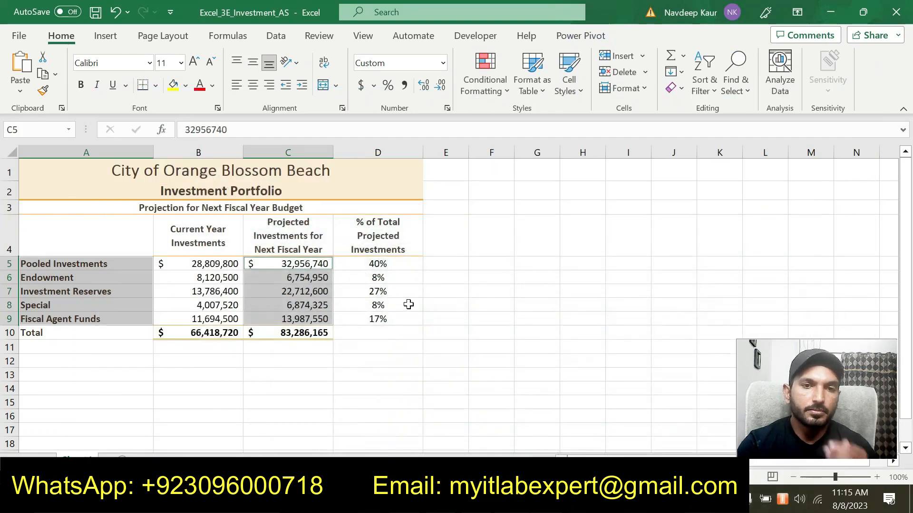
{"action": "left_click", "coordinate": [106, 38]}
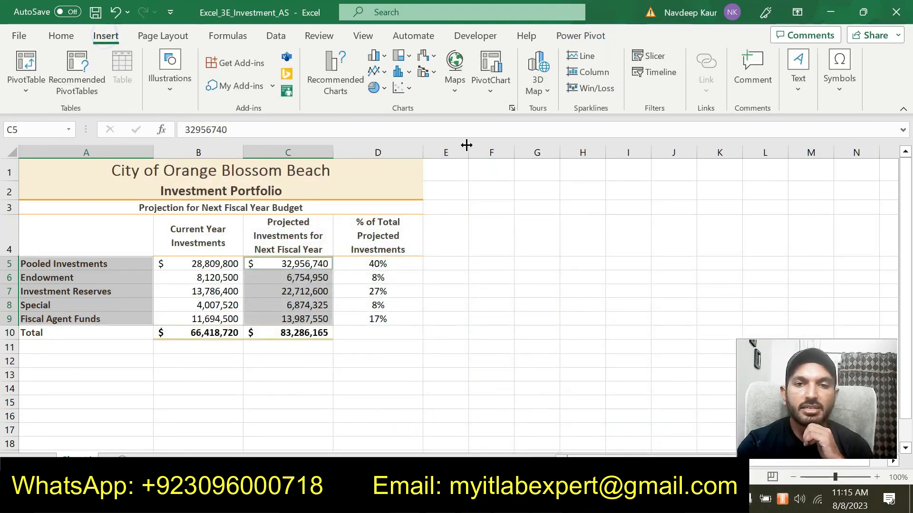
{"action": "left_click", "coordinate": [383, 89]}
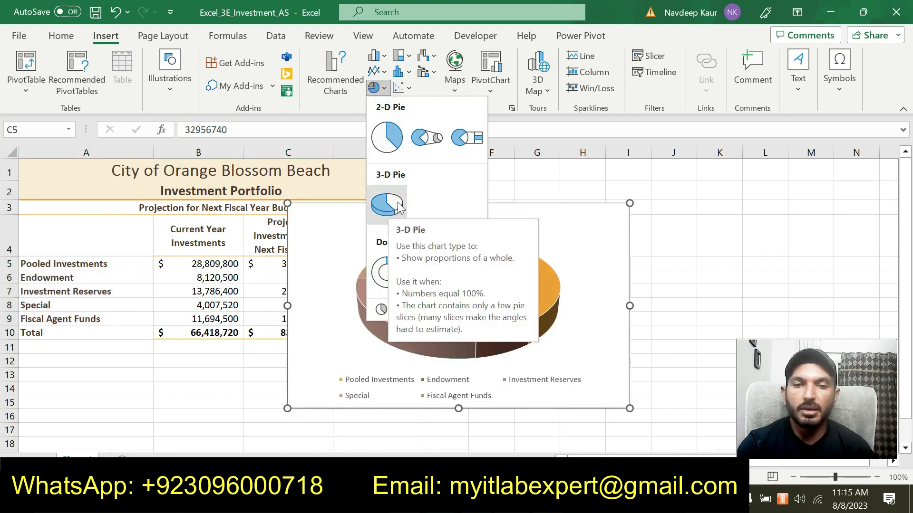
{"action": "left_click", "coordinate": [389, 204]}
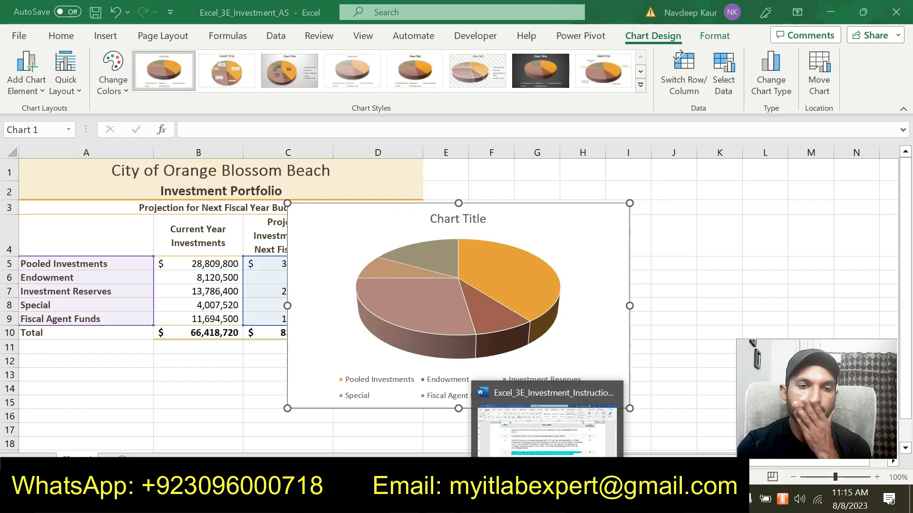
Move the pie chart to a new chart sheet named Projected Investments, checking the sheet name against the Word instruction.
{"action": "left_click", "coordinate": [595, 435]}
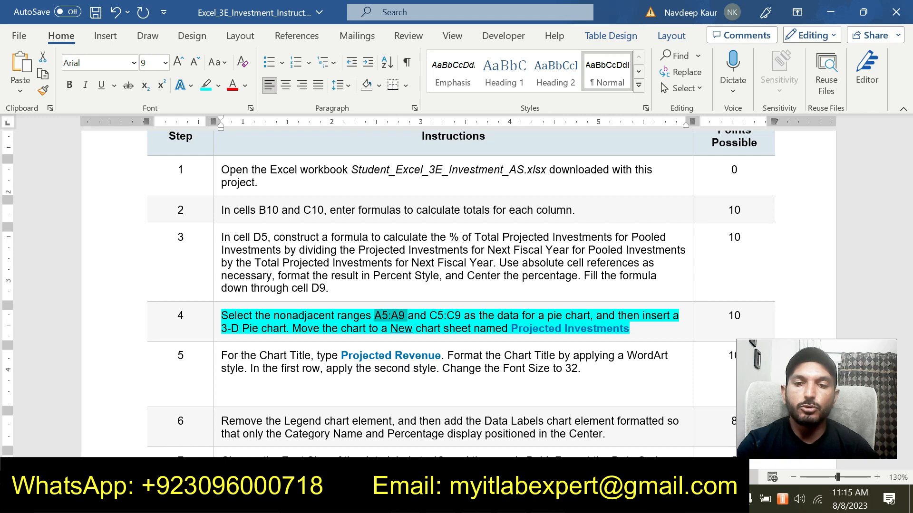
{"action": "key", "text": "alt+Tab"}
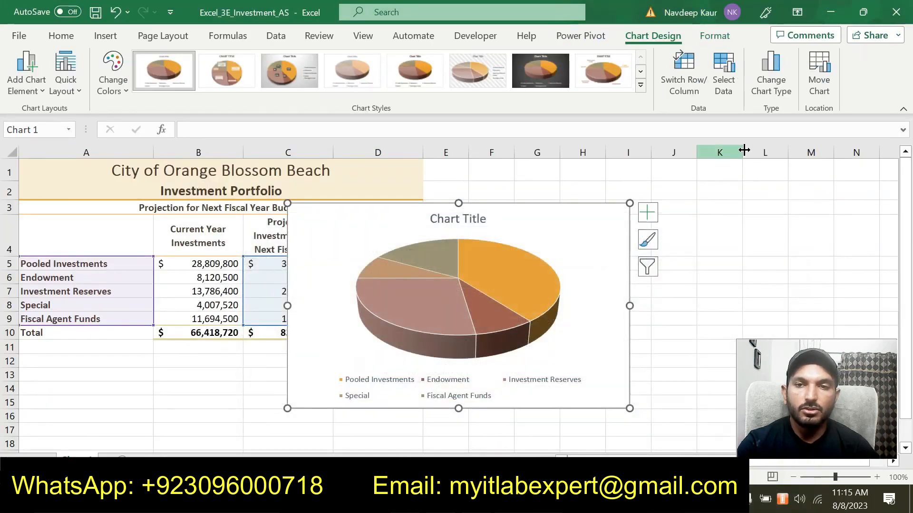
{"action": "left_click", "coordinate": [817, 88]}
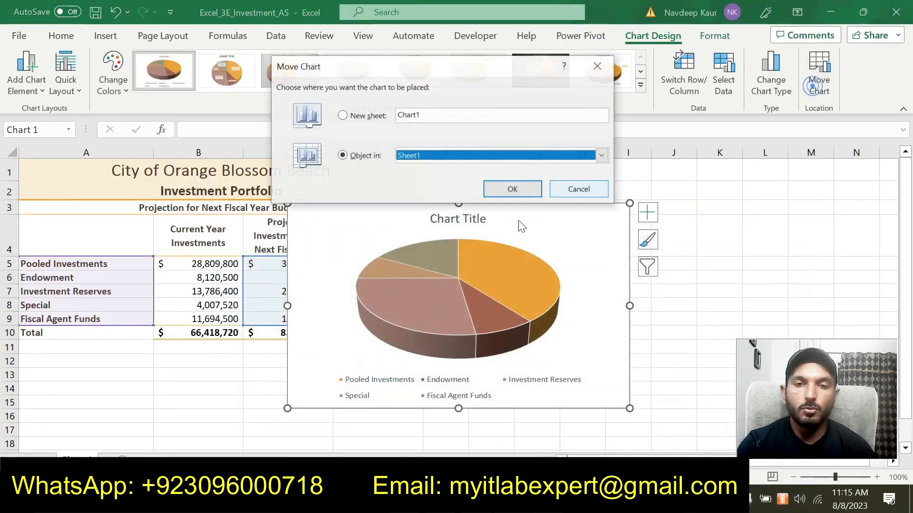
{"action": "left_click", "coordinate": [360, 118]}
{"action": "type", "text": "P"}
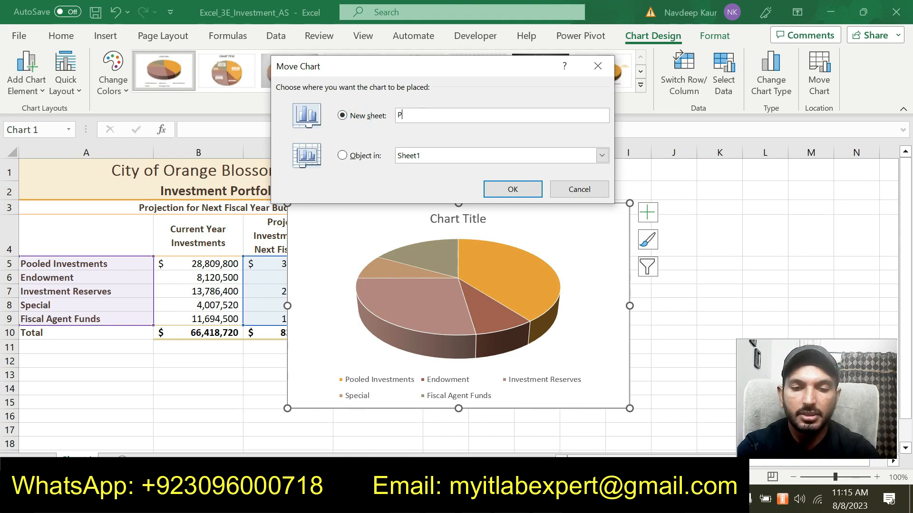
{"action": "type", "text": "rojected"}
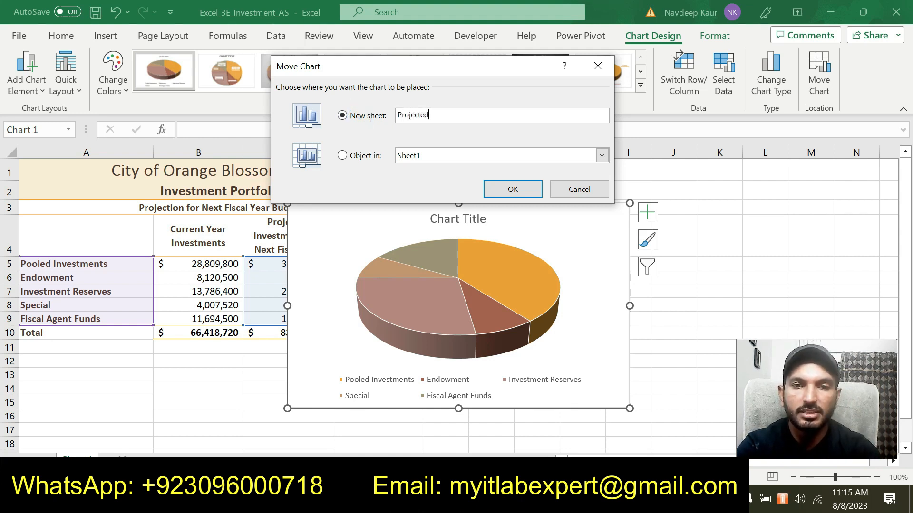
{"action": "type", "text": " Inv"}
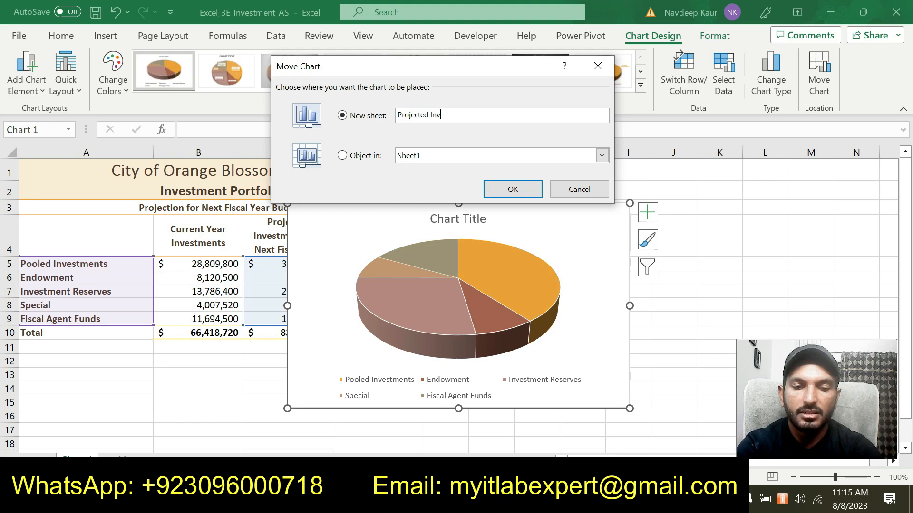
{"action": "type", "text": "estments"}
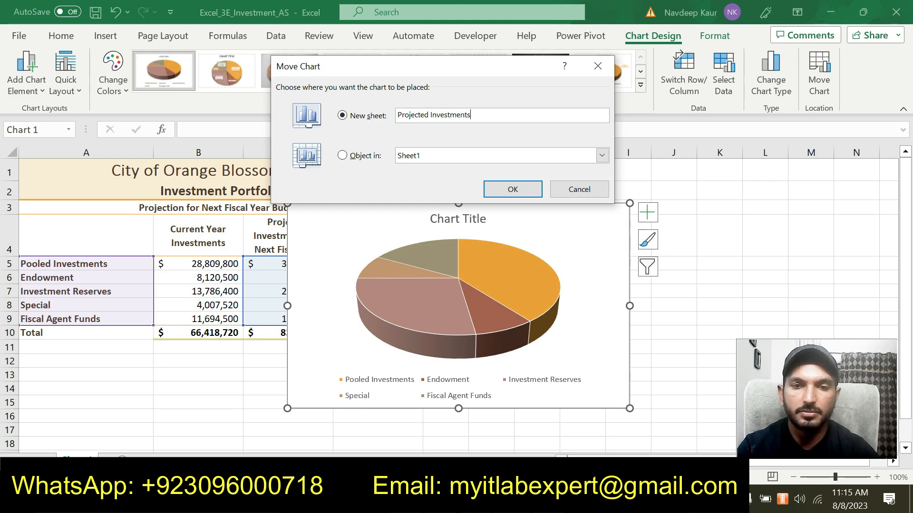
{"action": "key", "text": "alt+Tab"}
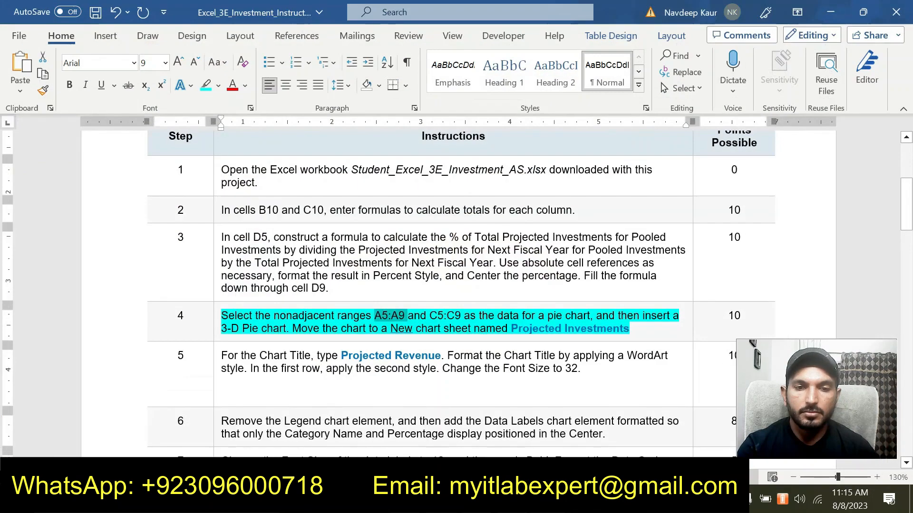
{"action": "key", "text": "alt+Tab"}
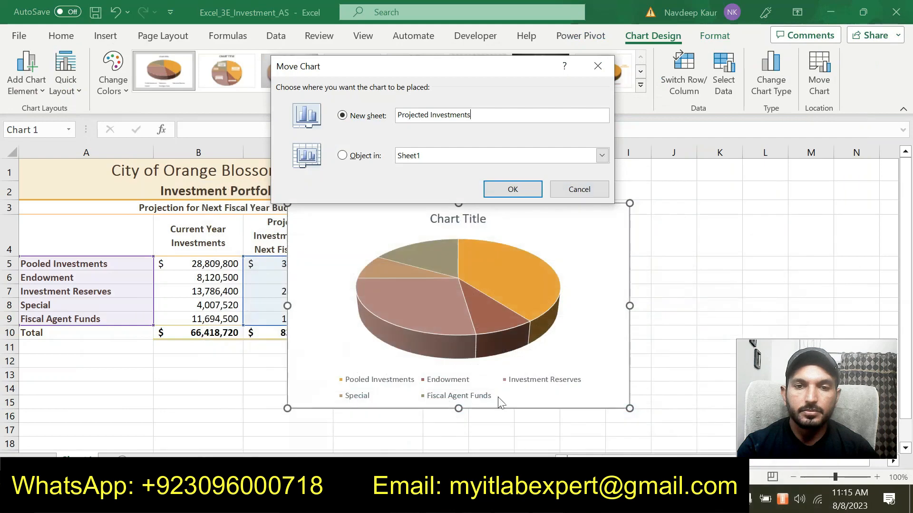
{"action": "left_click", "coordinate": [512, 189]}
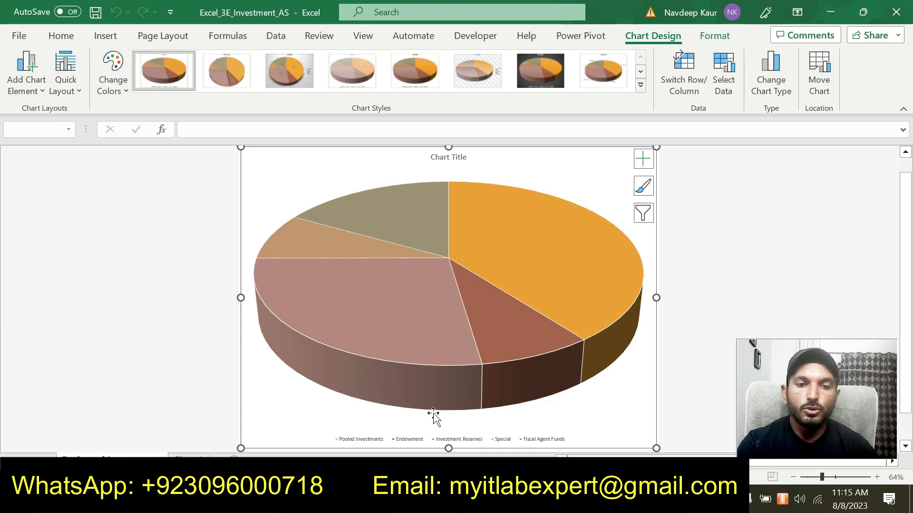
Switch to the Word instructions, remove the highlight from step 4, and highlight the step 5 chart title instruction in turquoise.
{"action": "key", "text": "alt+Tab"}
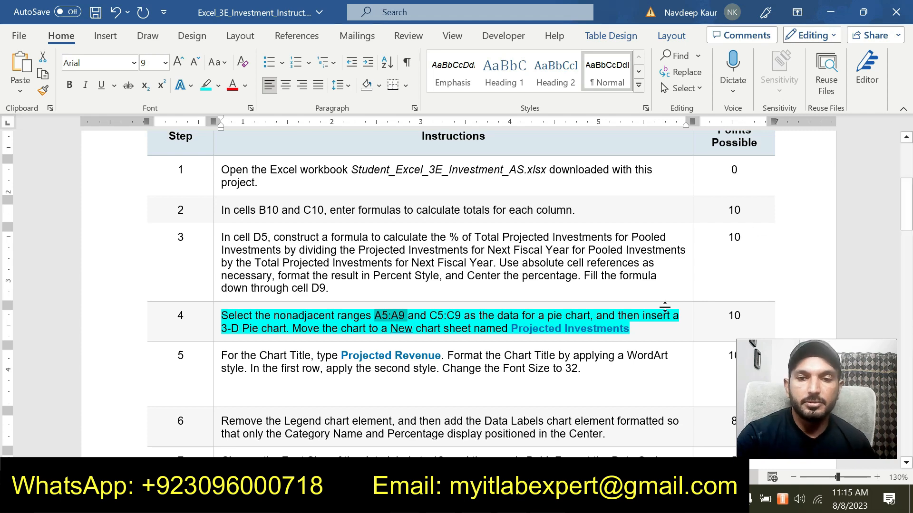
{"action": "left_click_drag", "start_coordinate": [630, 329], "coordinate": [221, 316]}
{"action": "left_click", "coordinate": [296, 295]}
{"action": "left_click", "coordinate": [641, 325]}
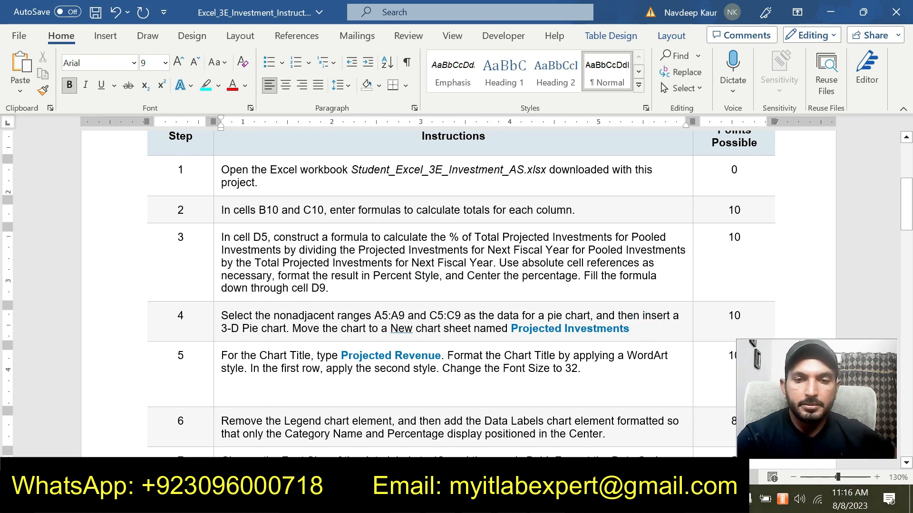
{"action": "left_click_drag", "start_coordinate": [589, 369], "coordinate": [221, 355]}
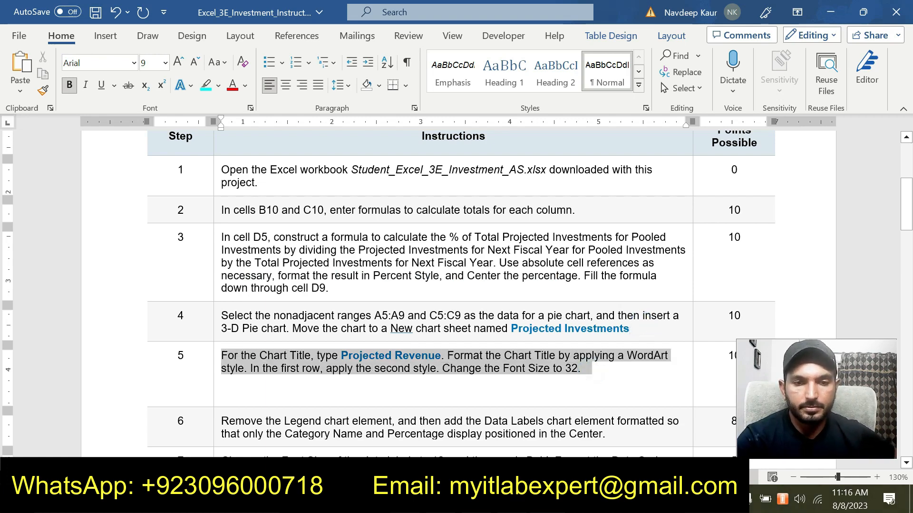
{"action": "left_click", "coordinate": [288, 335]}
{"action": "left_click", "coordinate": [388, 381]}
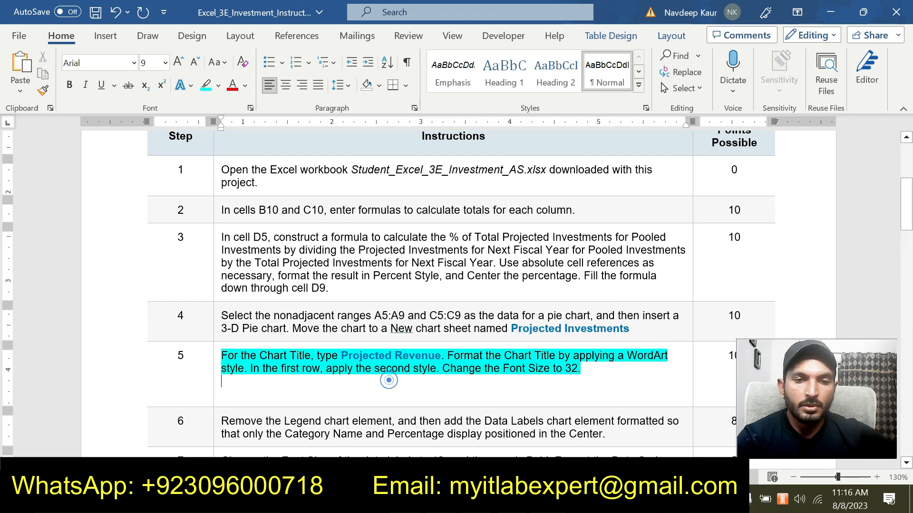